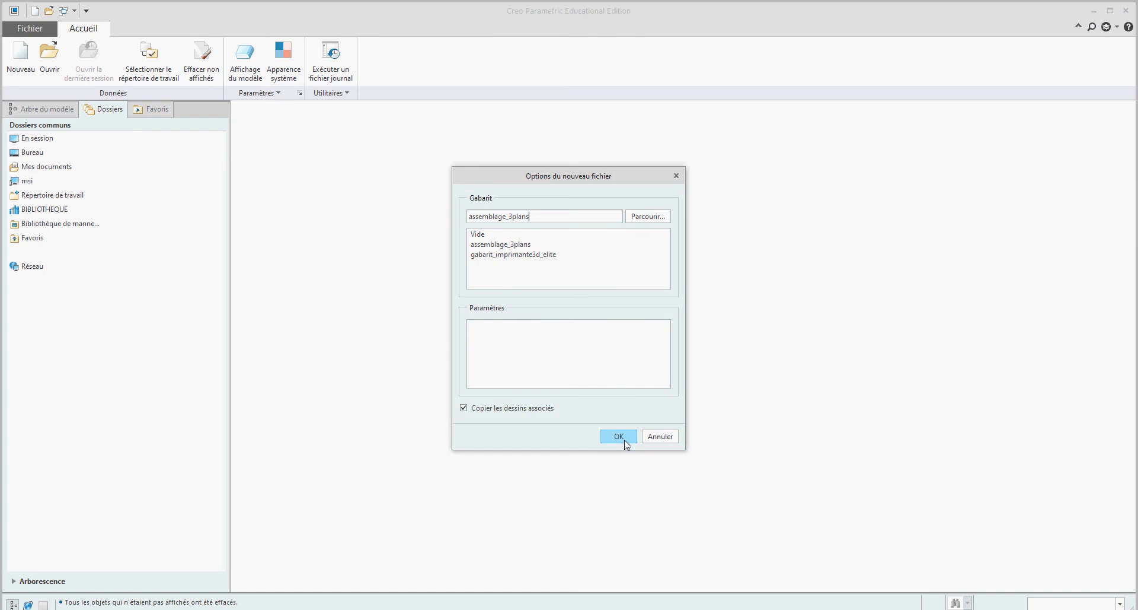
- Create the assembly from the assemblage_3plans template and rename its AXE_X axis as axe_entree
click(620, 438)
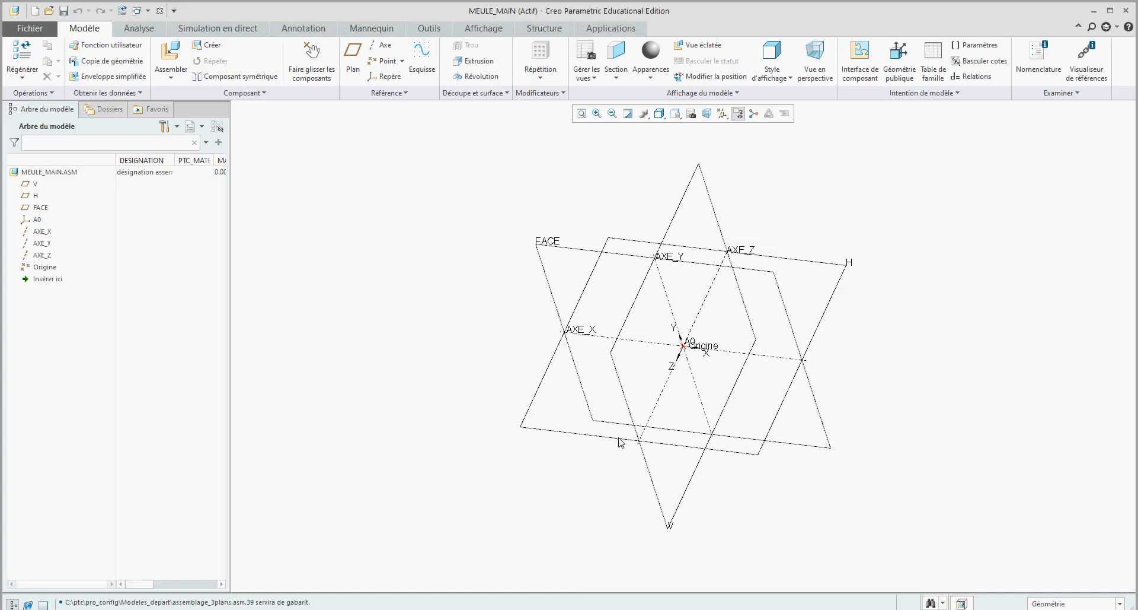
right_click(43, 232)
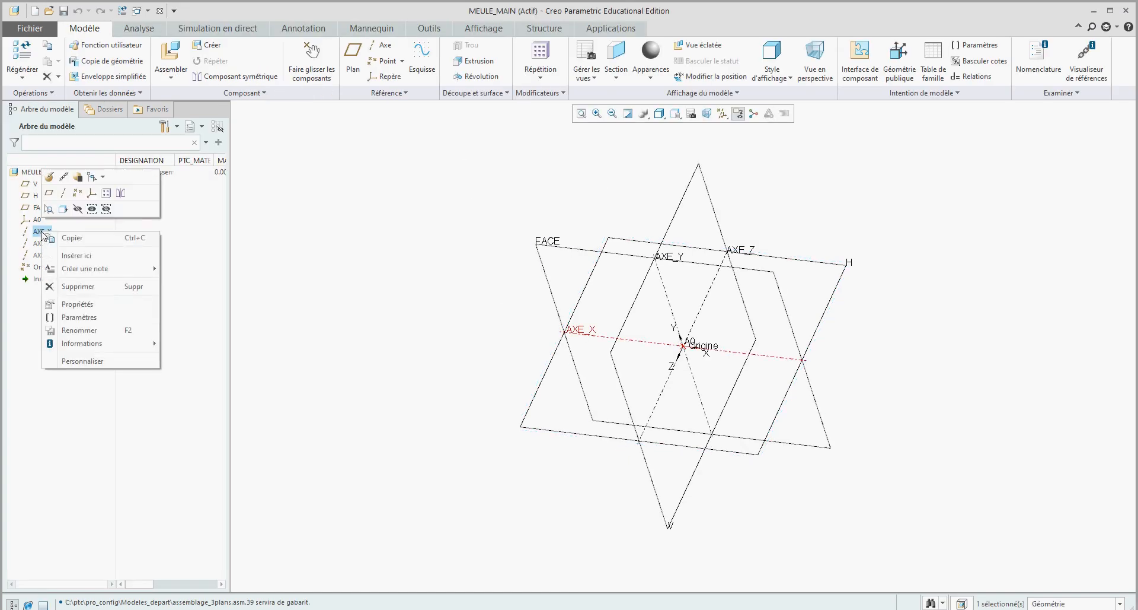
click(88, 331)
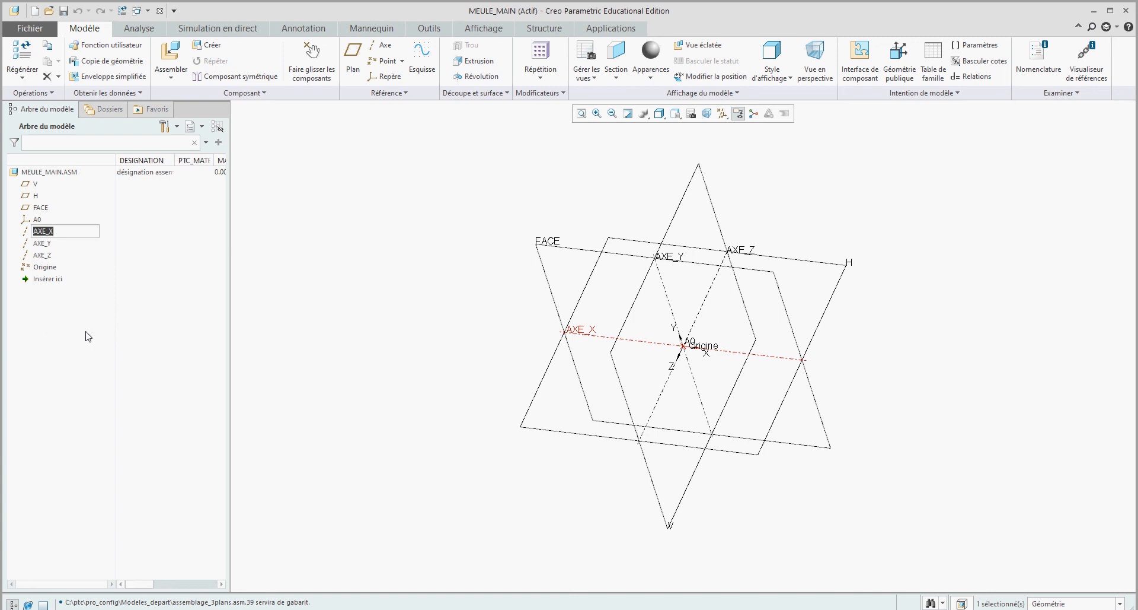
text(axe_entree)
key(Return)
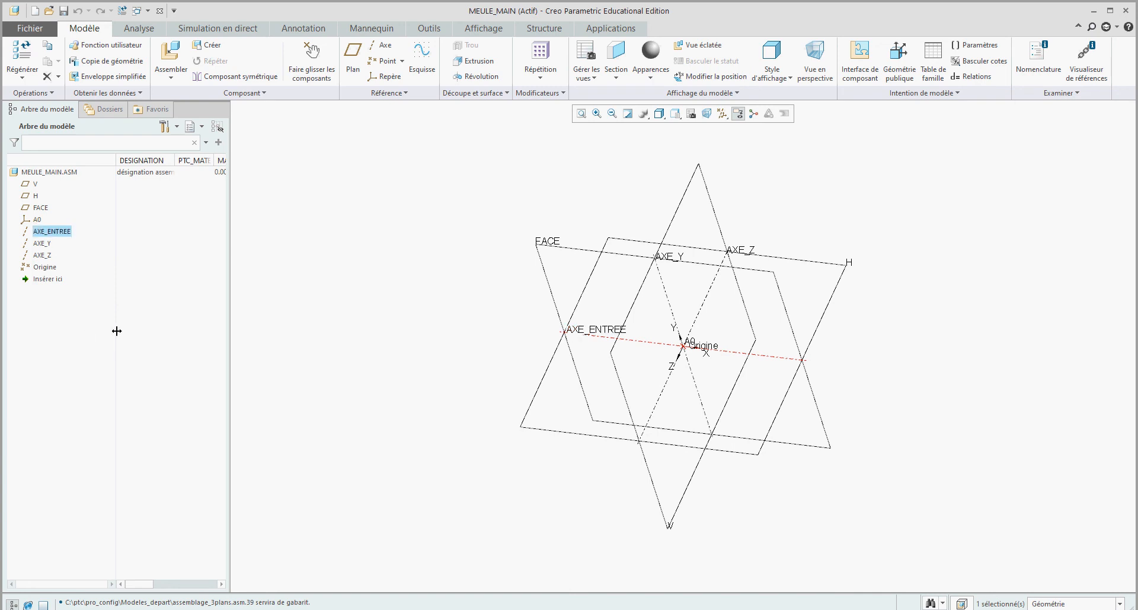
click(437, 305)
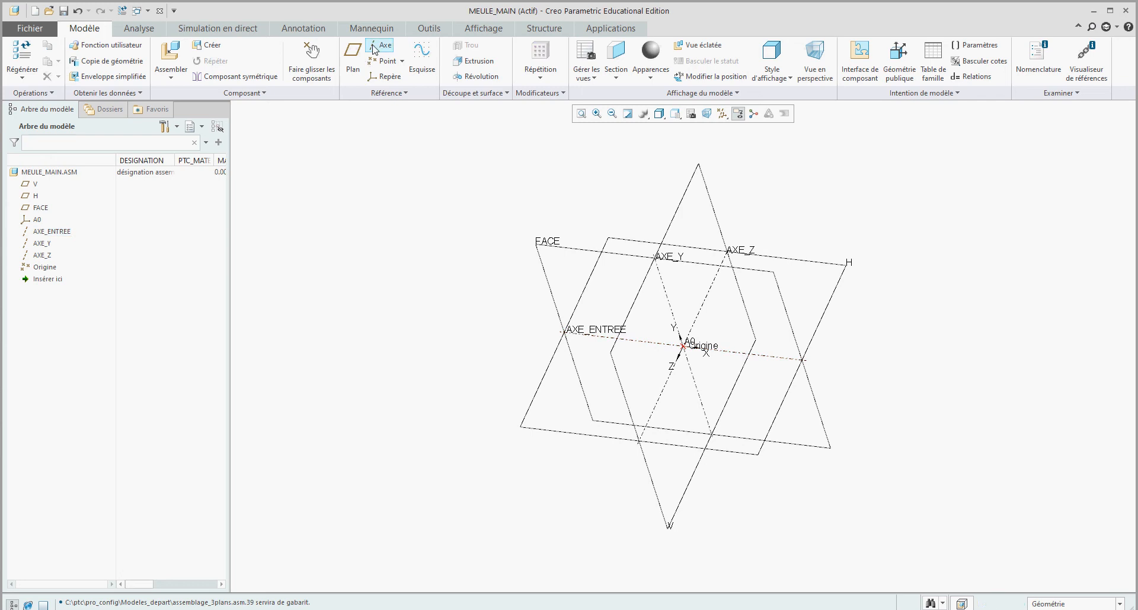
- Create a datum axis normal to plane V, offset 80 from plane H and 0 from plane FACE
click(373, 49)
click(672, 172)
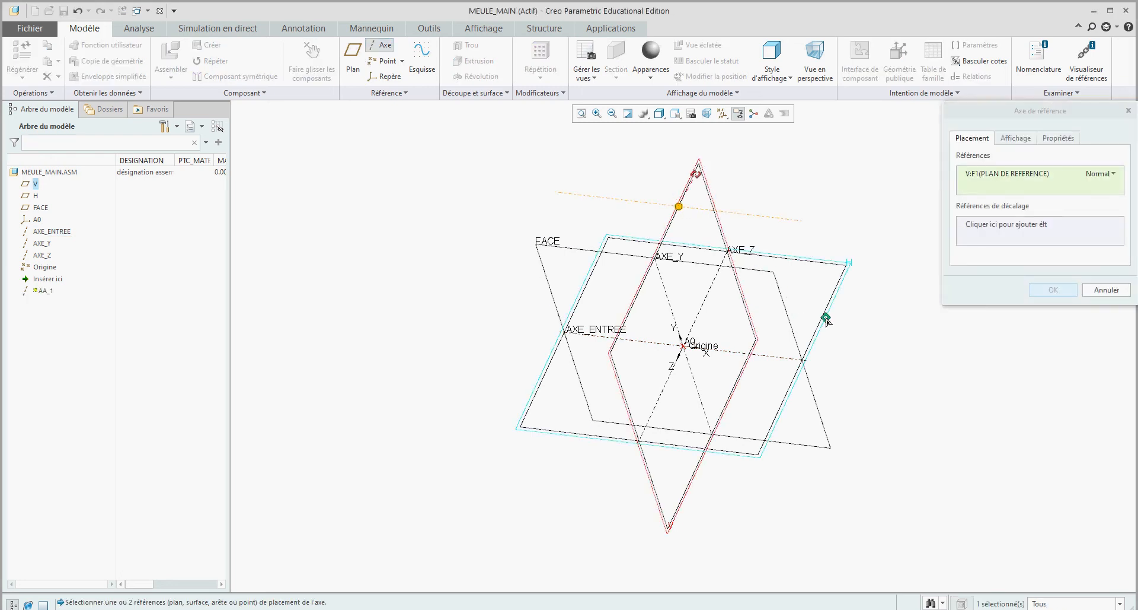
drag(826, 319, 709, 264)
double_click(735, 254)
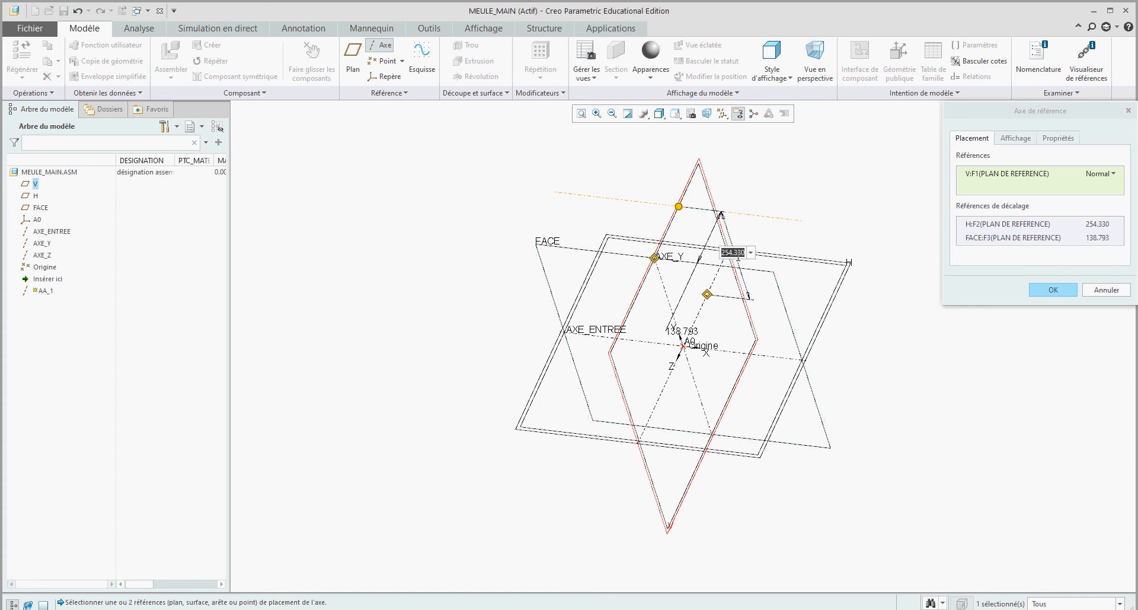
text(80)
key(Return)
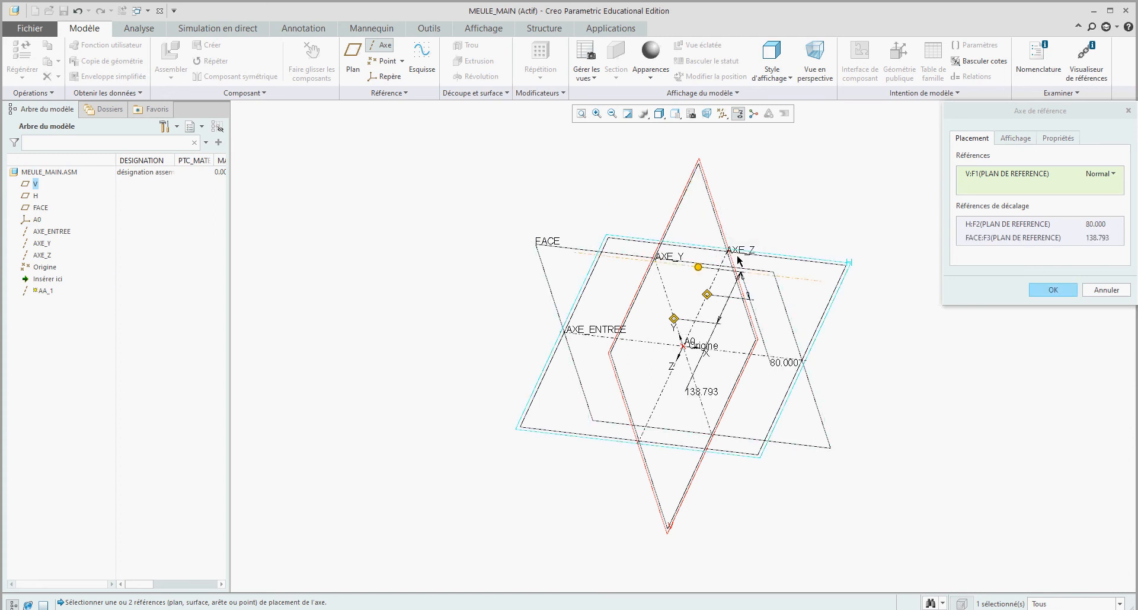
double_click(694, 393)
text(0)
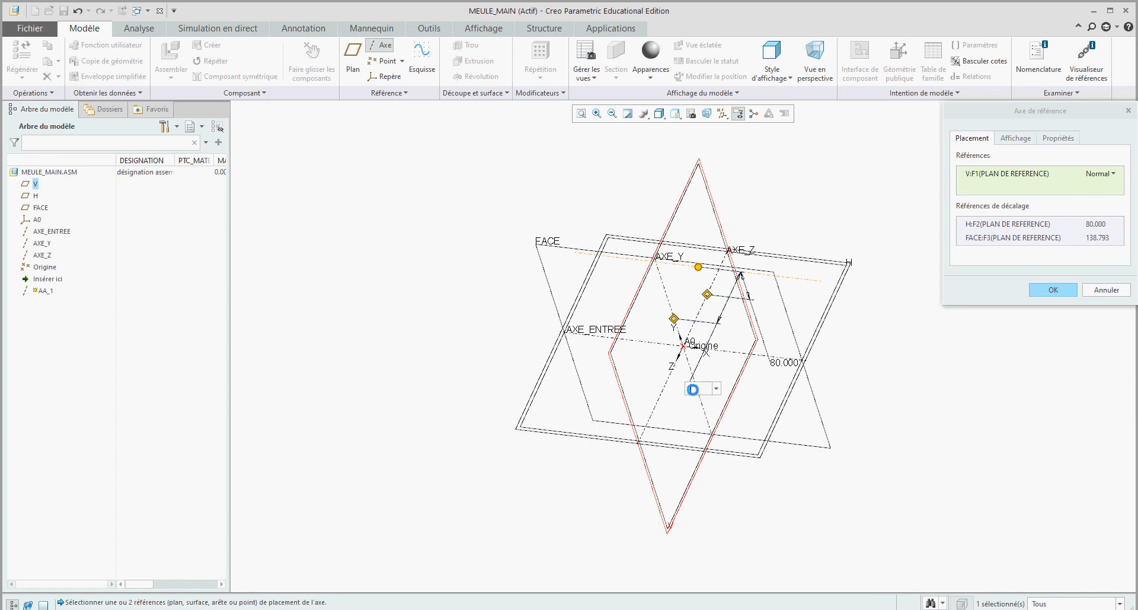
key(Return)
click(1046, 293)
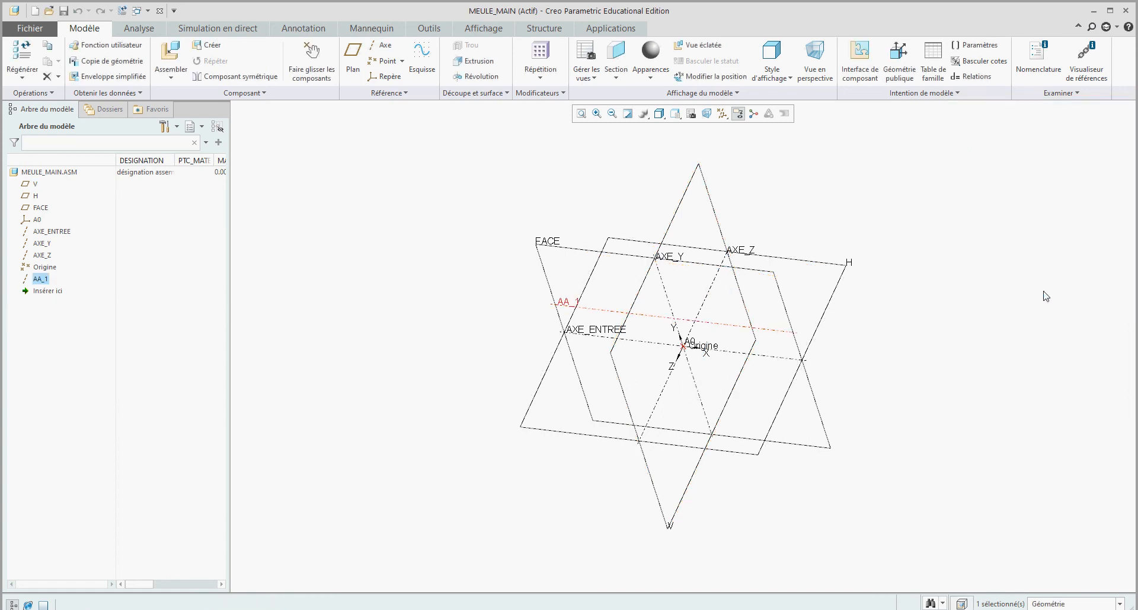
- Rename the new datum axis parallel to the input axis as axe_sortie
right_click(39, 279)
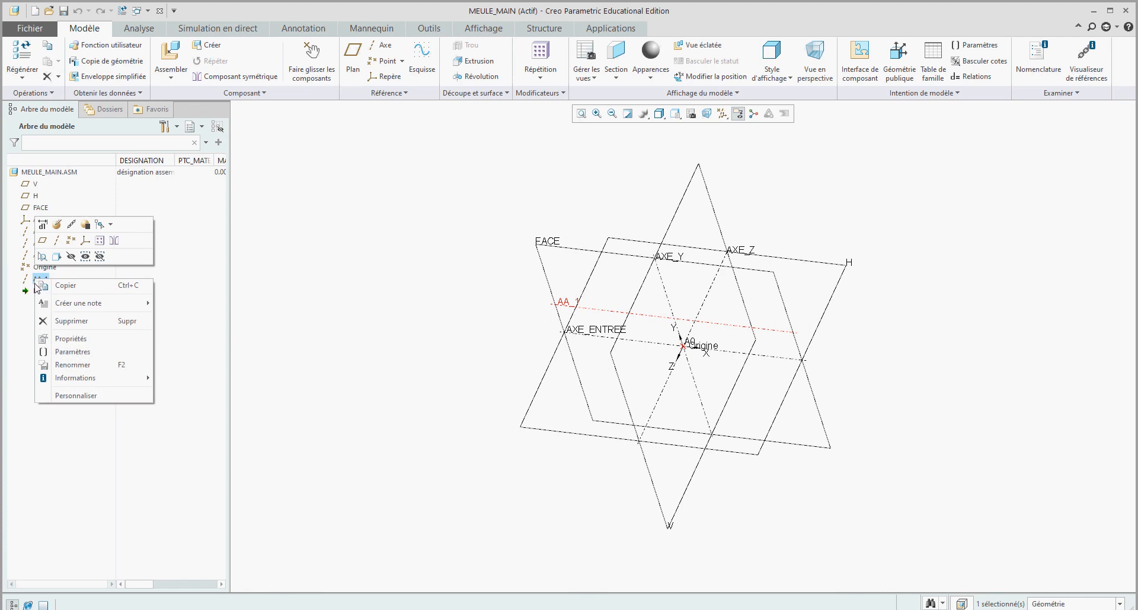
click(59, 364)
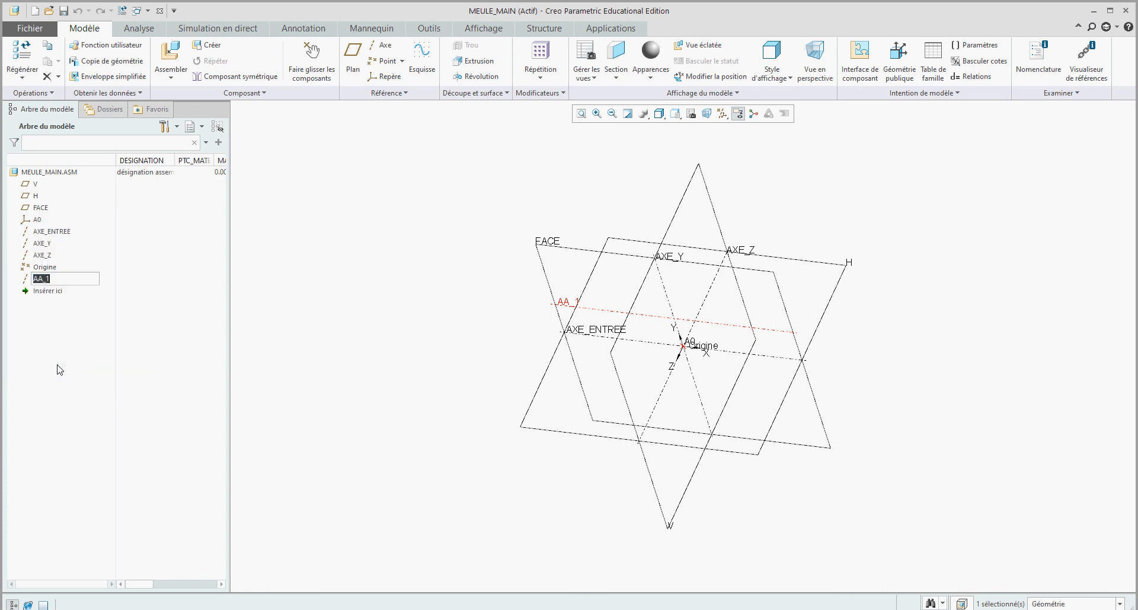
text(axe_sortie)
key(Return)
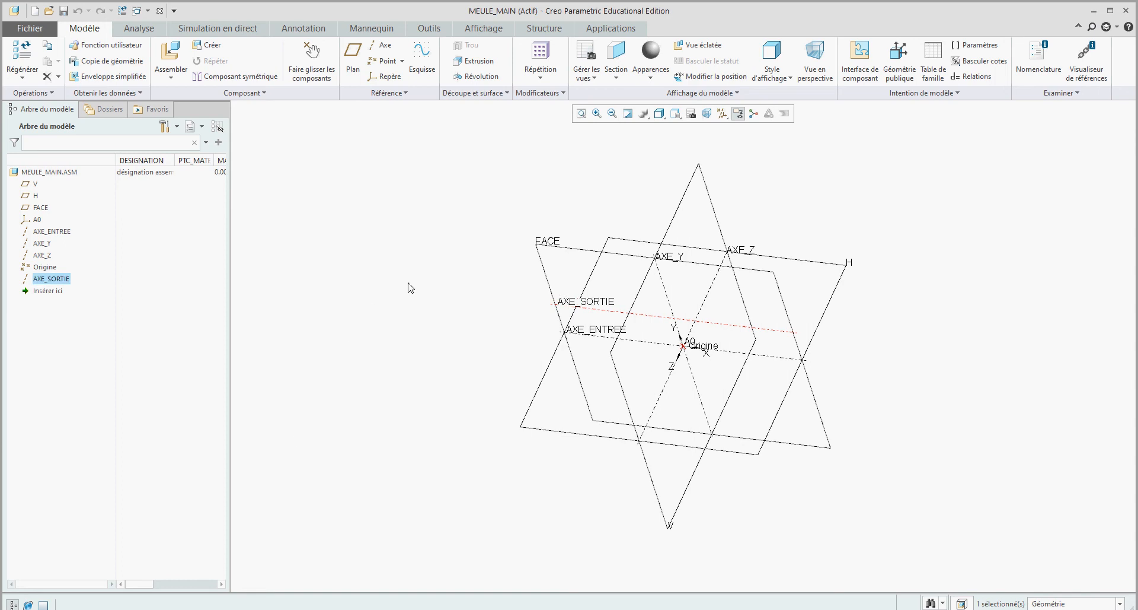
click(411, 287)
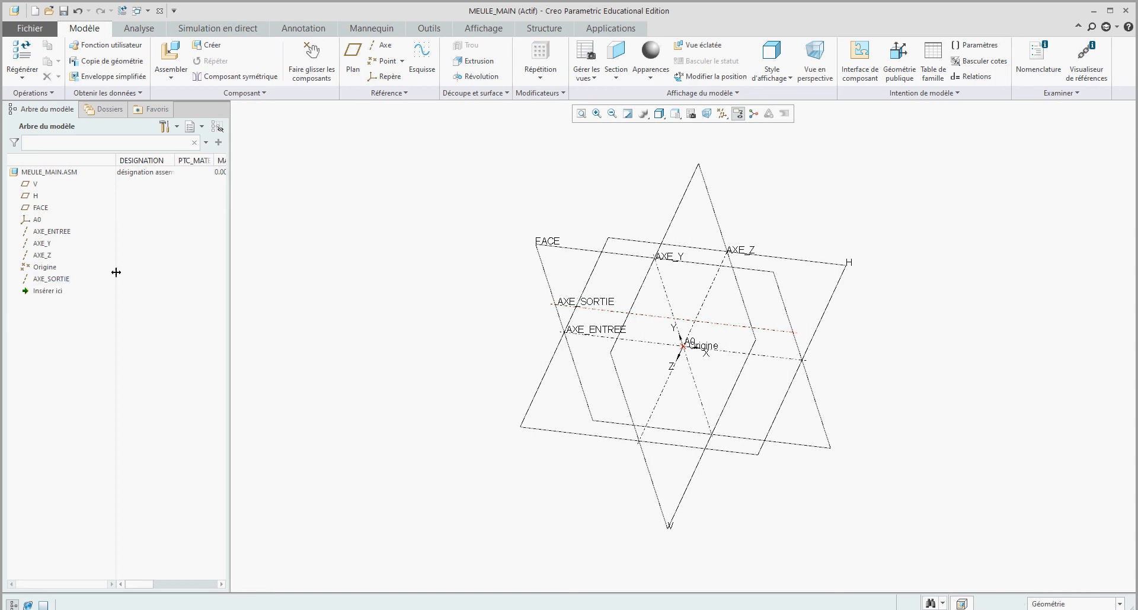
- Rename datum plane V of the assembly as appui
click(688, 187)
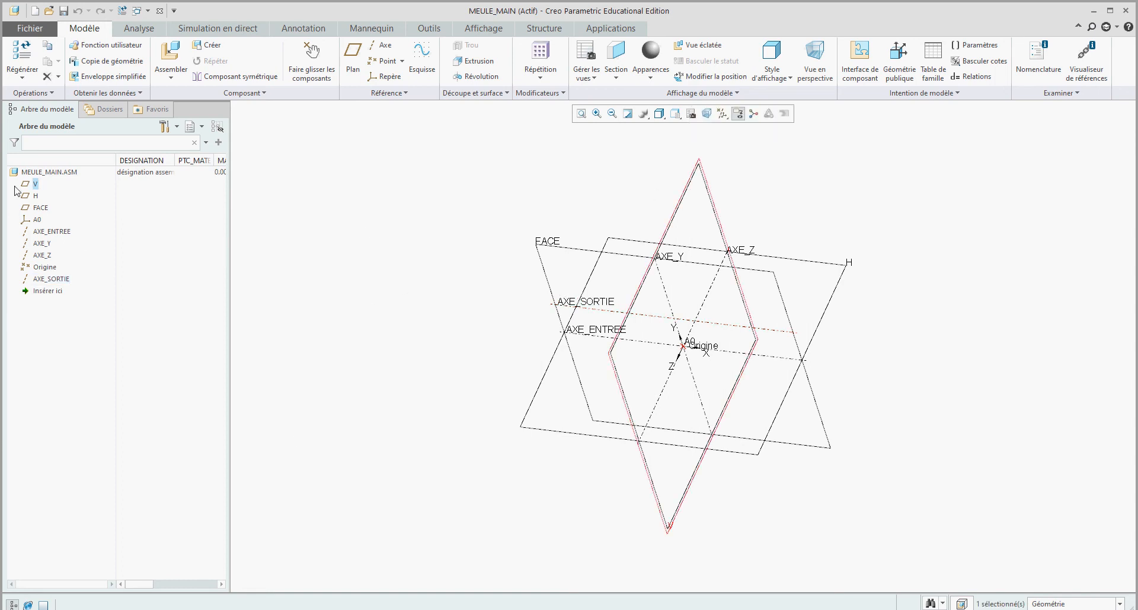
right_click(34, 186)
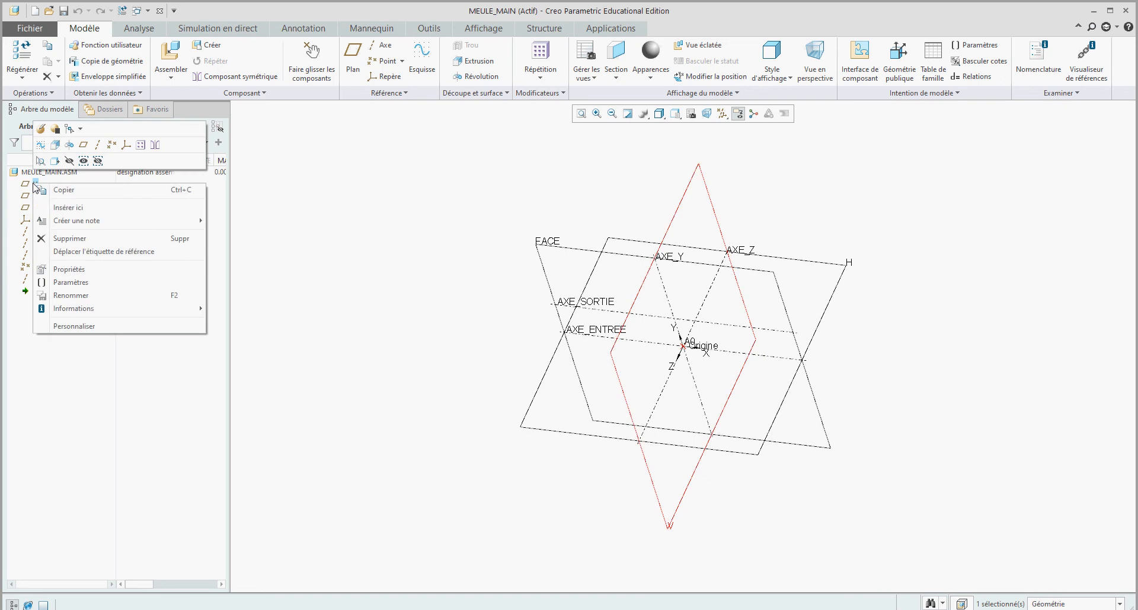
click(73, 295)
text(appui)
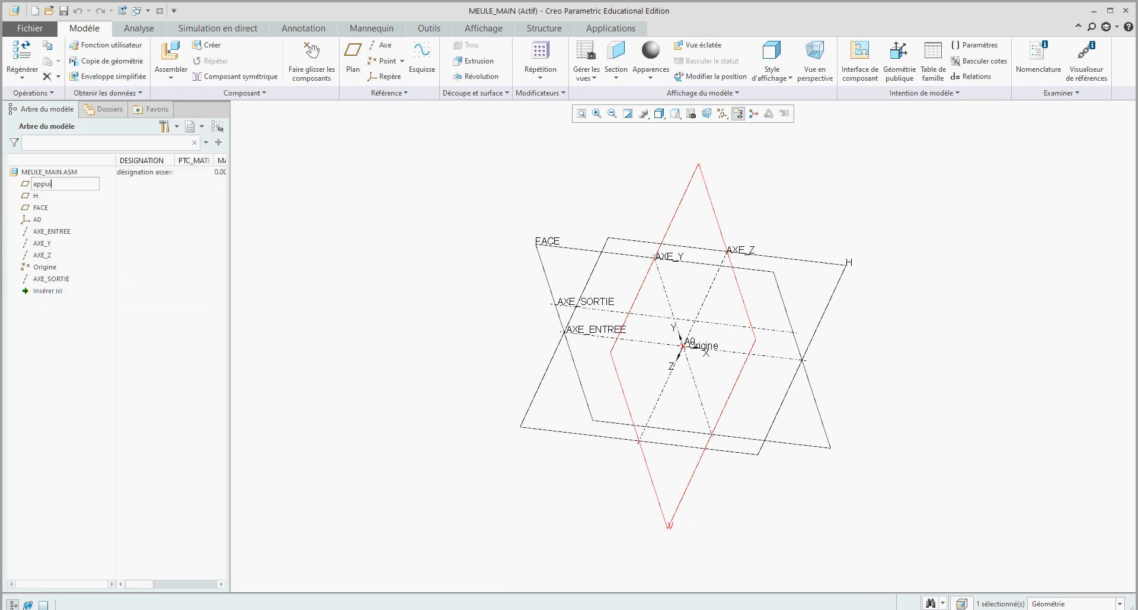
key(Return)
- Create a datum plane offset 13 from the APPUI plane
click(354, 56)
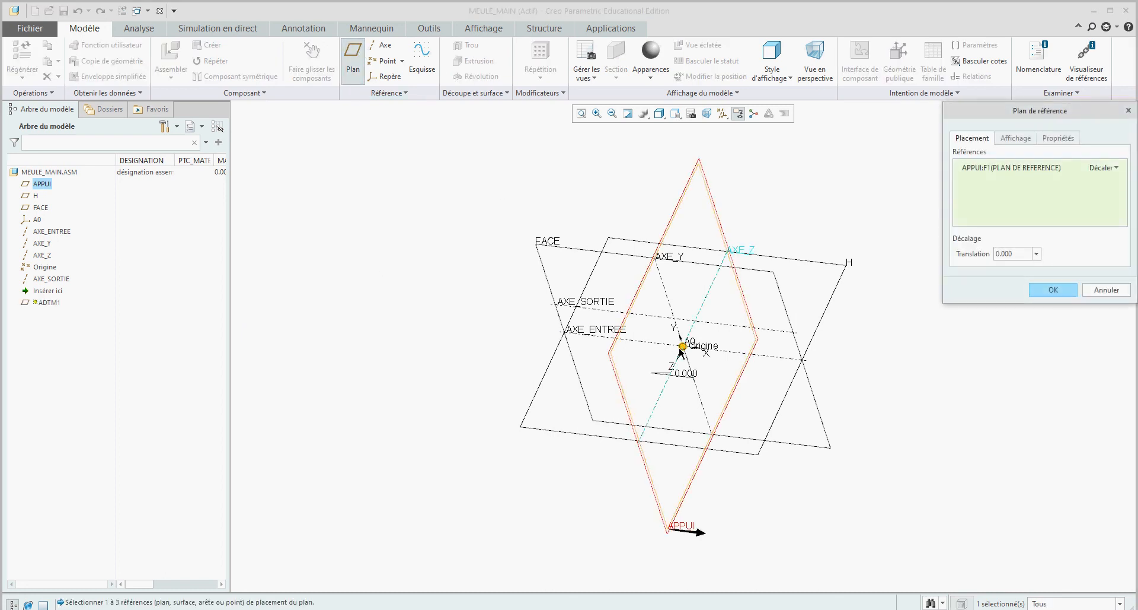
drag(683, 345, 796, 389)
double_click(795, 387)
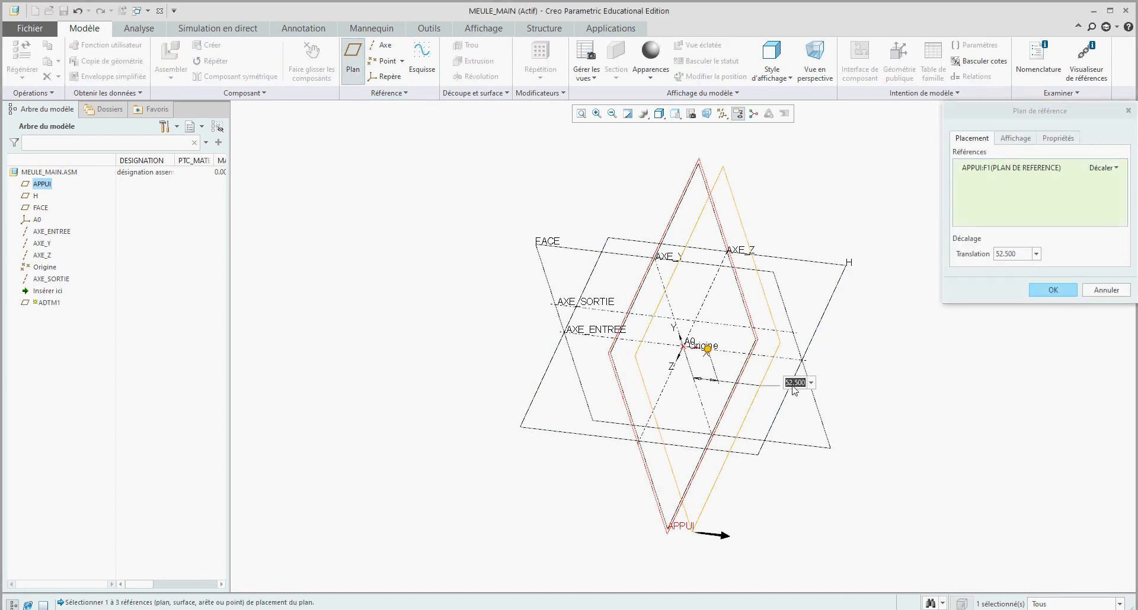
text(13)
key(Return)
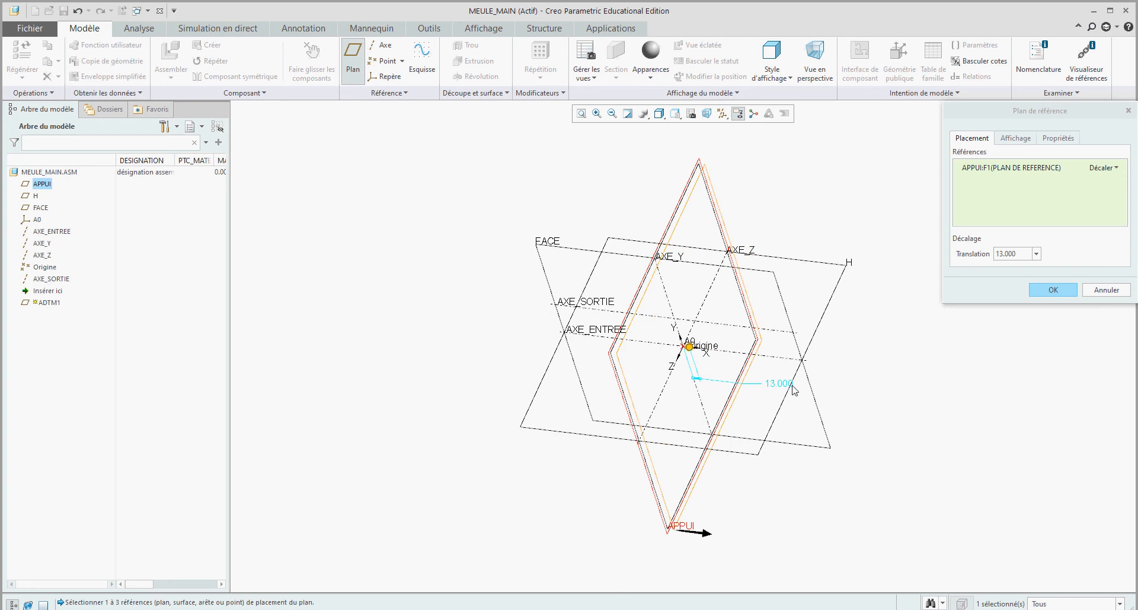
click(1051, 289)
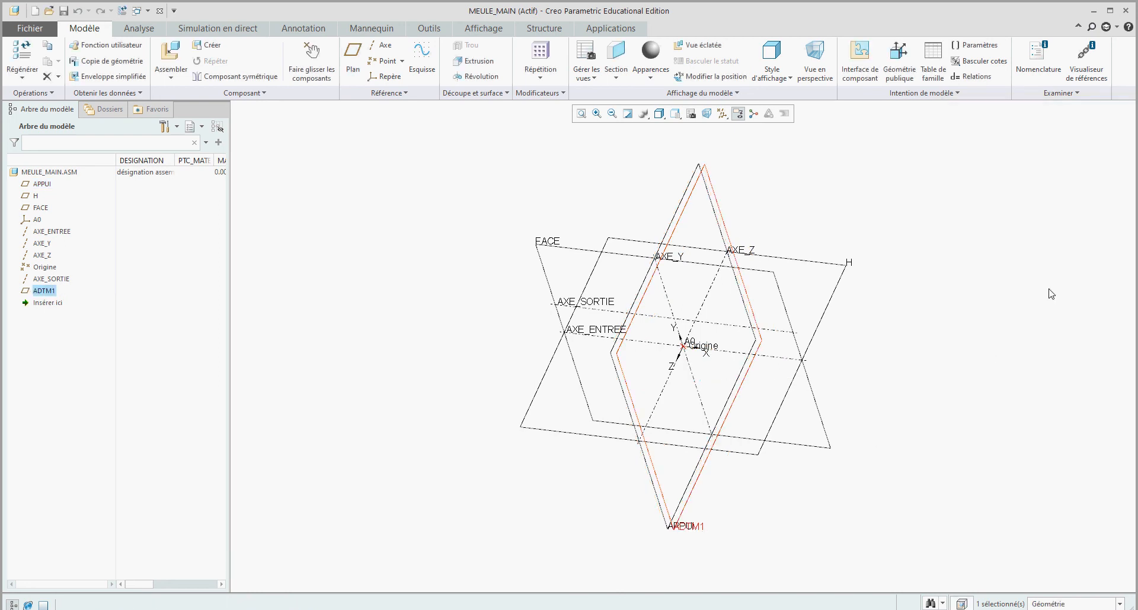
- Rename the new offset datum plane as engrenage
right_click(41, 291)
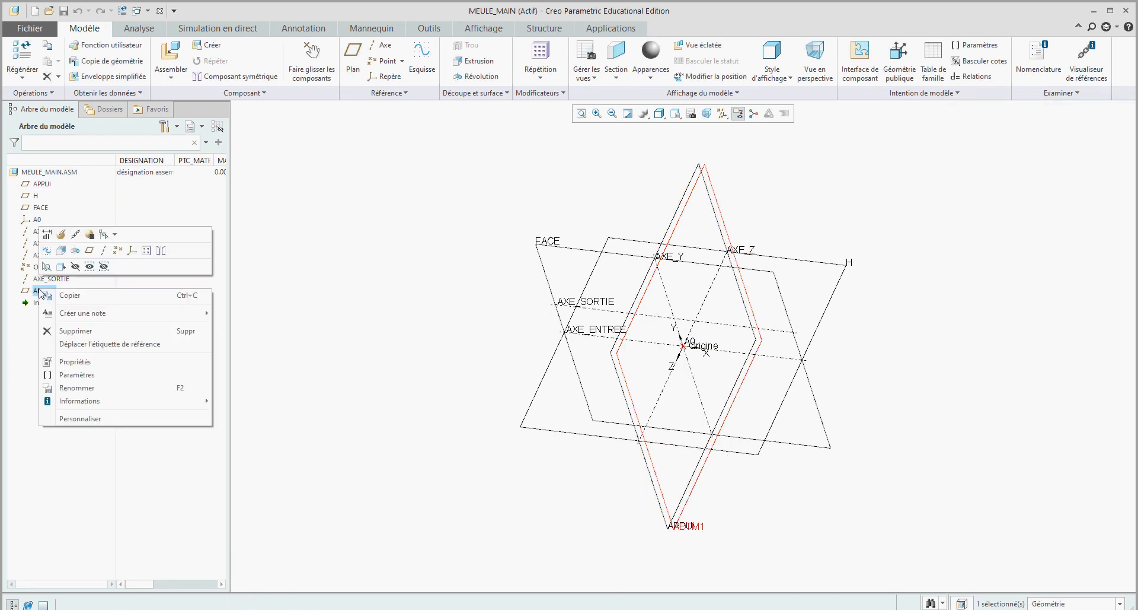
click(66, 389)
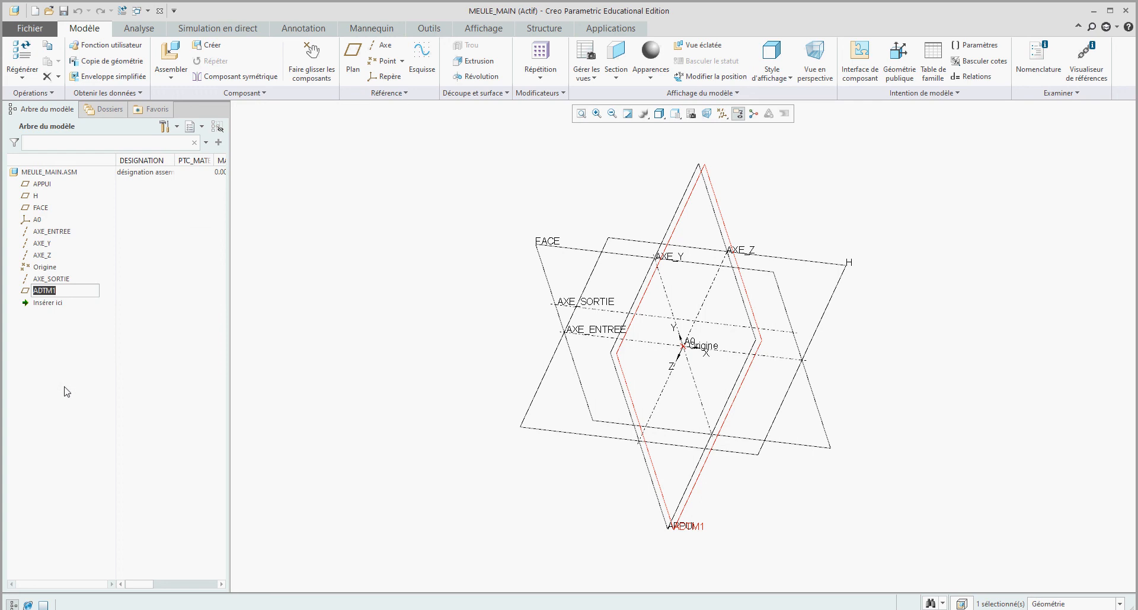
text(engrenage)
key(Return)
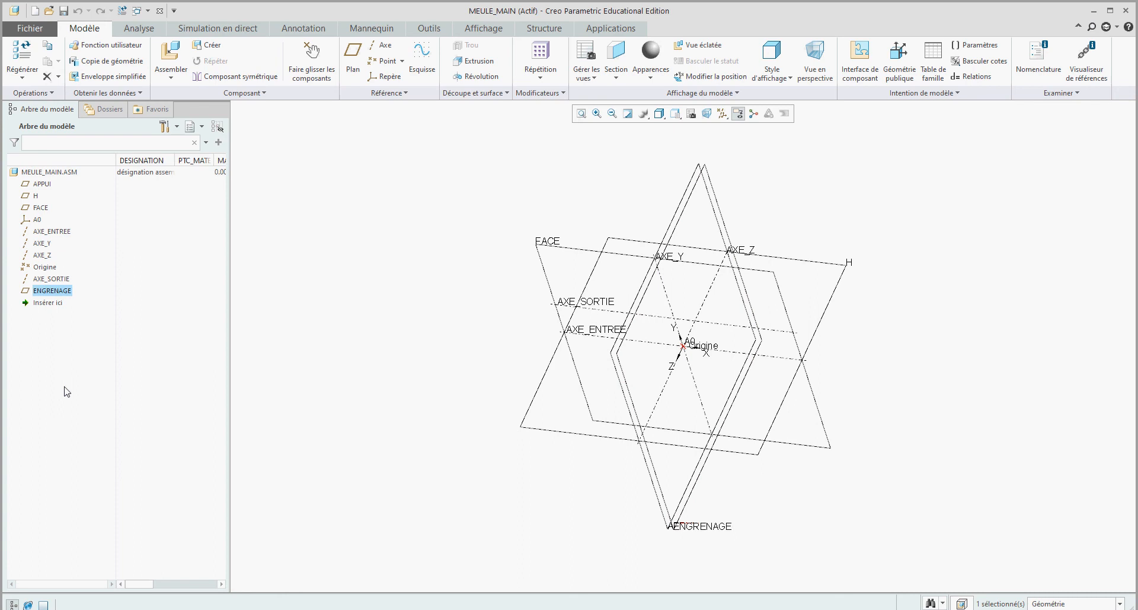
click(333, 341)
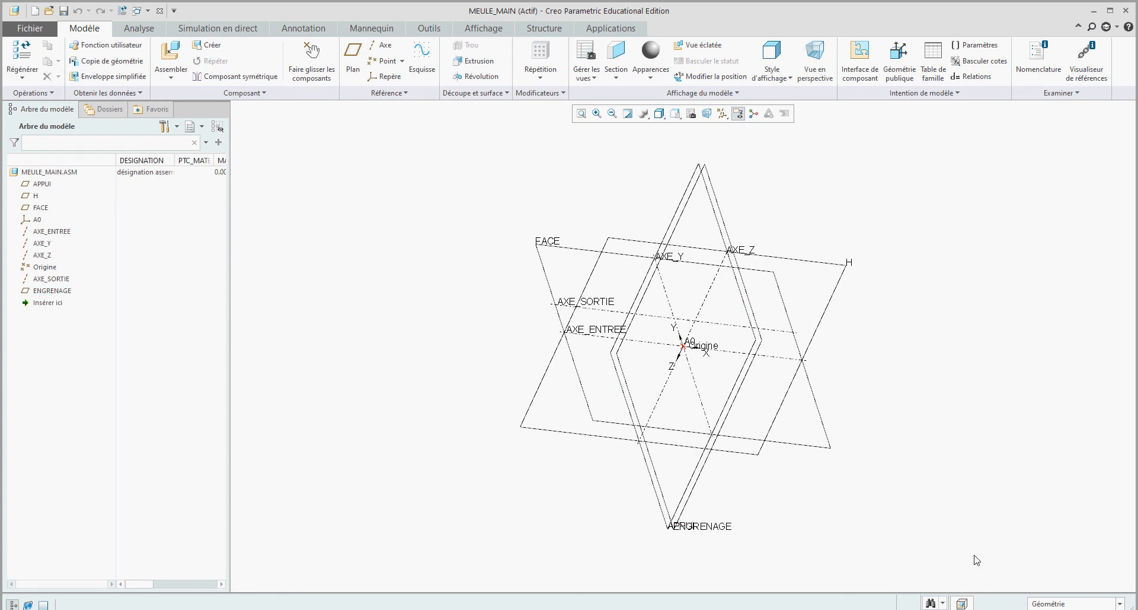
- Create a standard sub-assembly component named fixe in the assembly, copied from assemblage_3plans.asm
click(206, 45)
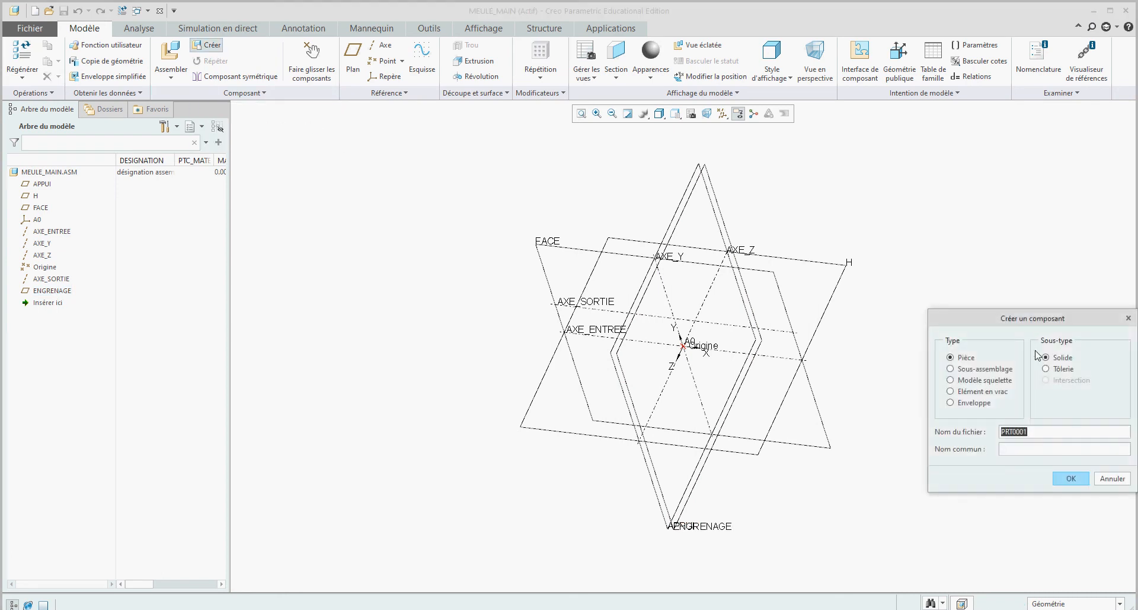
click(951, 368)
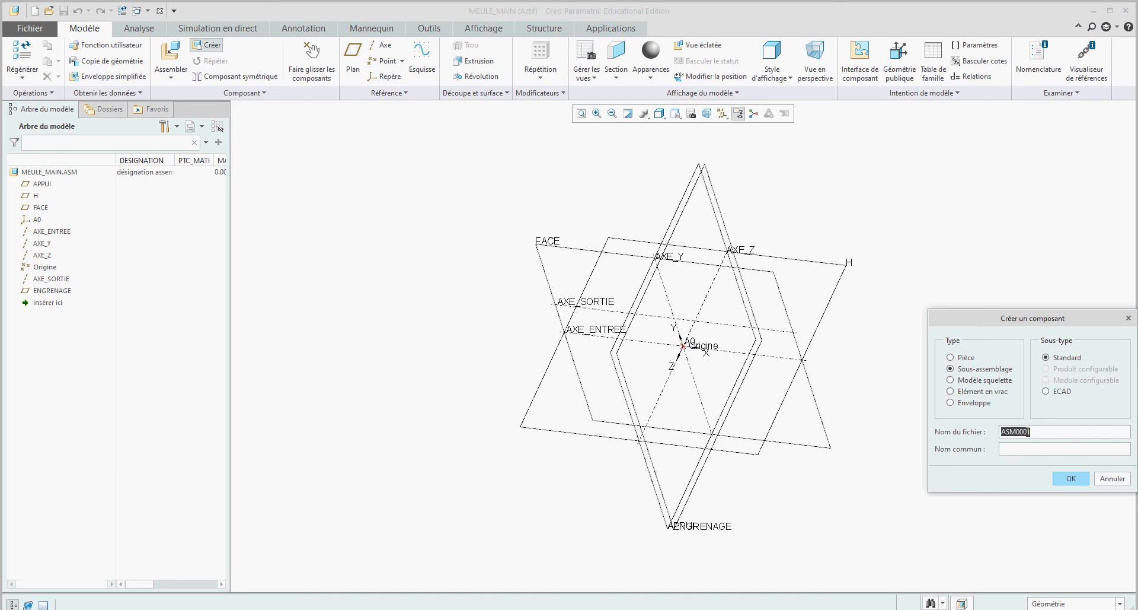
text(fixe)
click(1071, 478)
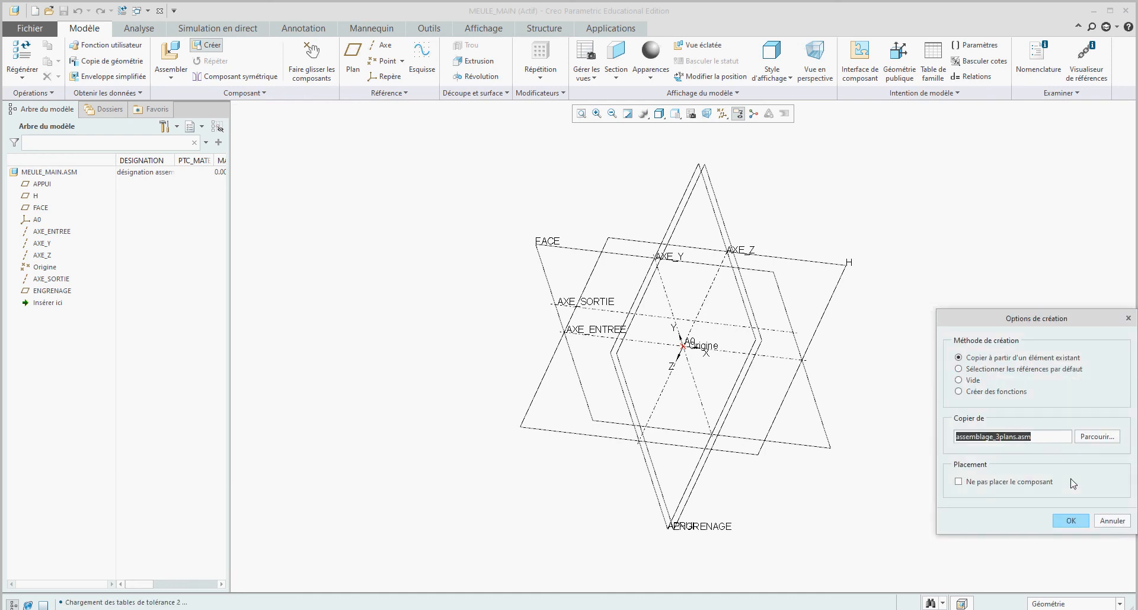
click(1071, 520)
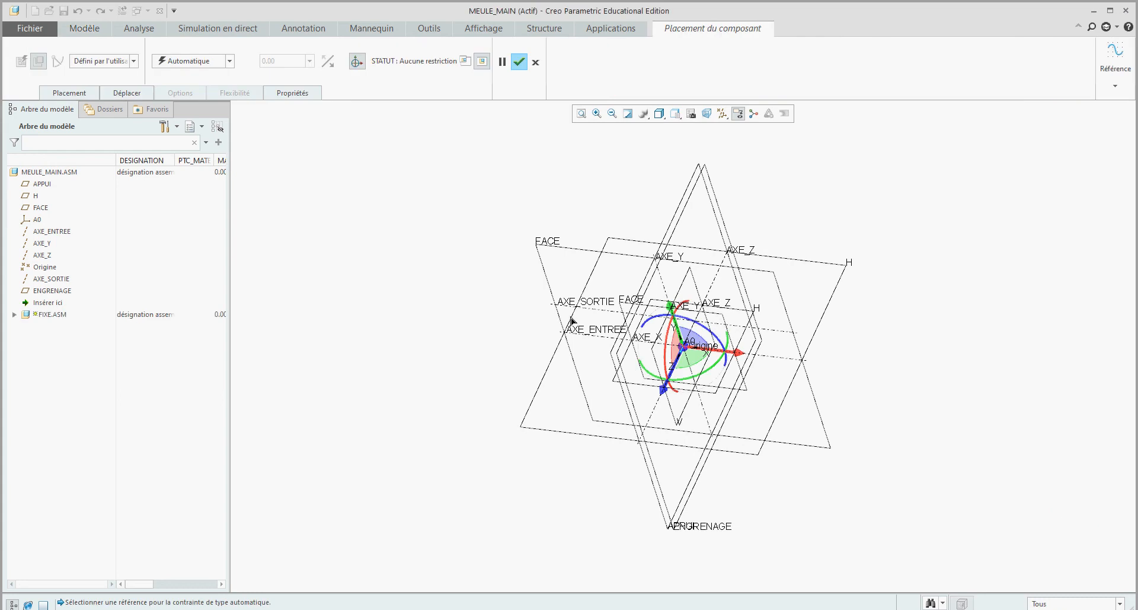
- Place the FIXE sub-assembly with the default-position constraint (Valeur par défaut)
click(229, 61)
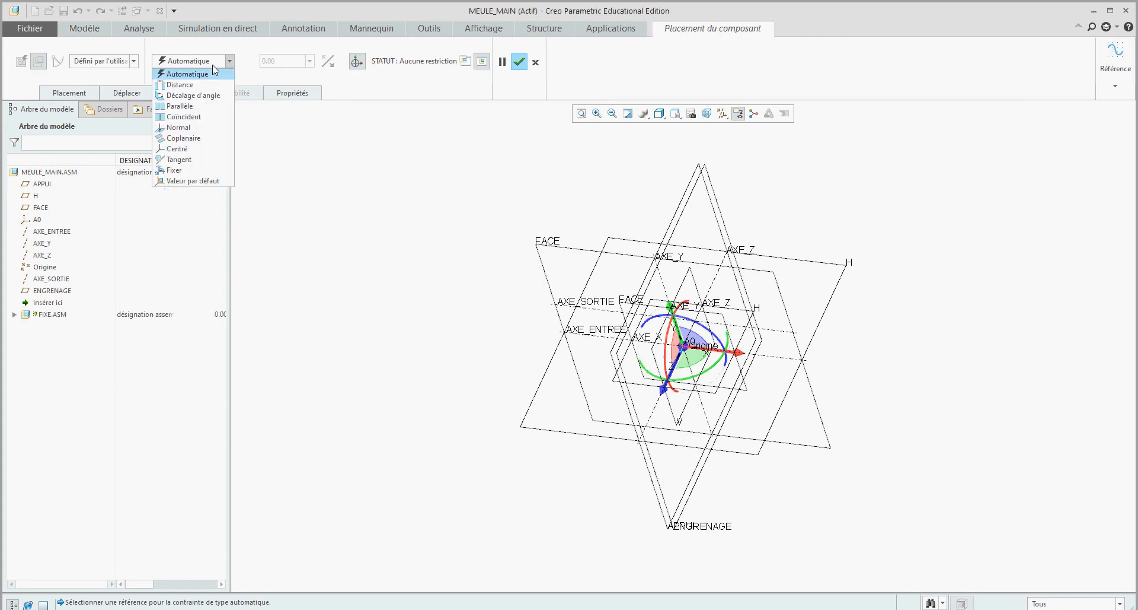
click(209, 181)
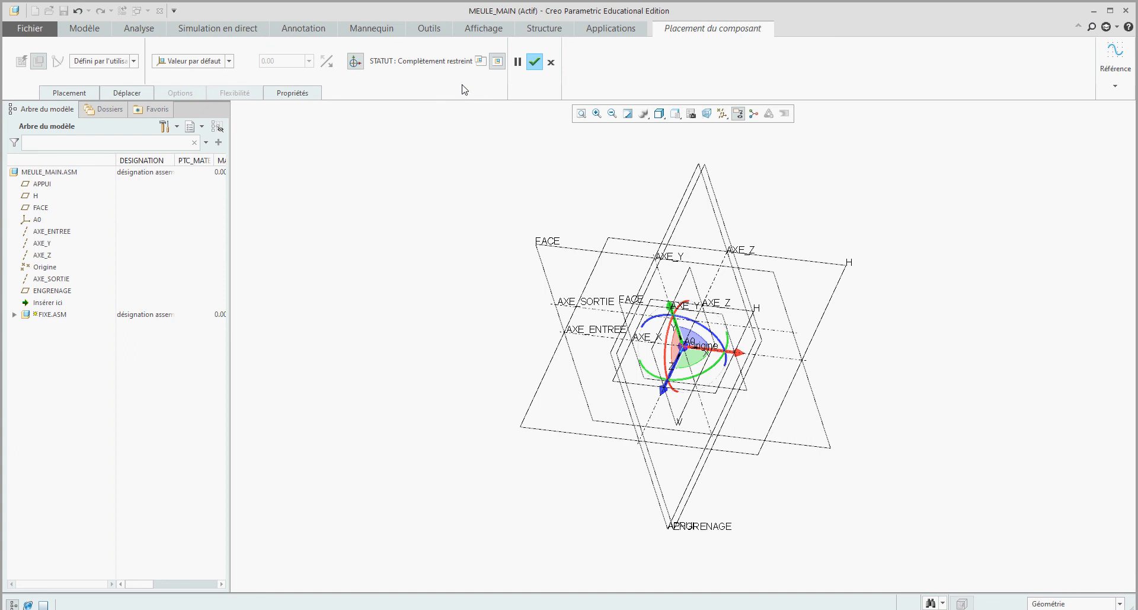
click(535, 62)
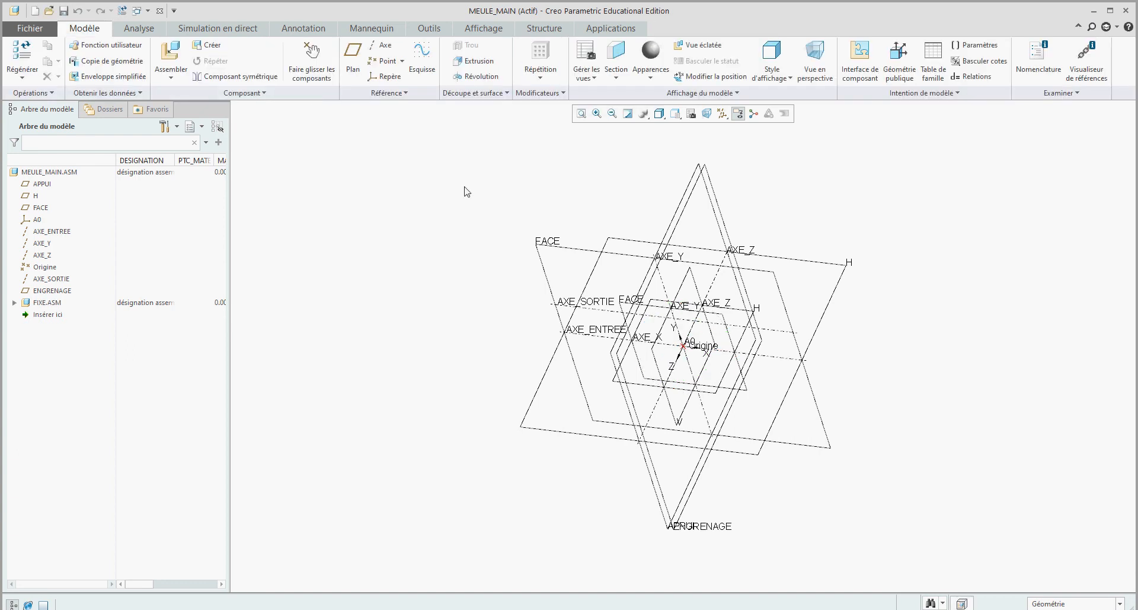
- Create a standard sub-assembly component named entree in the assembly, copied from assemblage_3plans.asm
scroll(600, 305, down, 1)
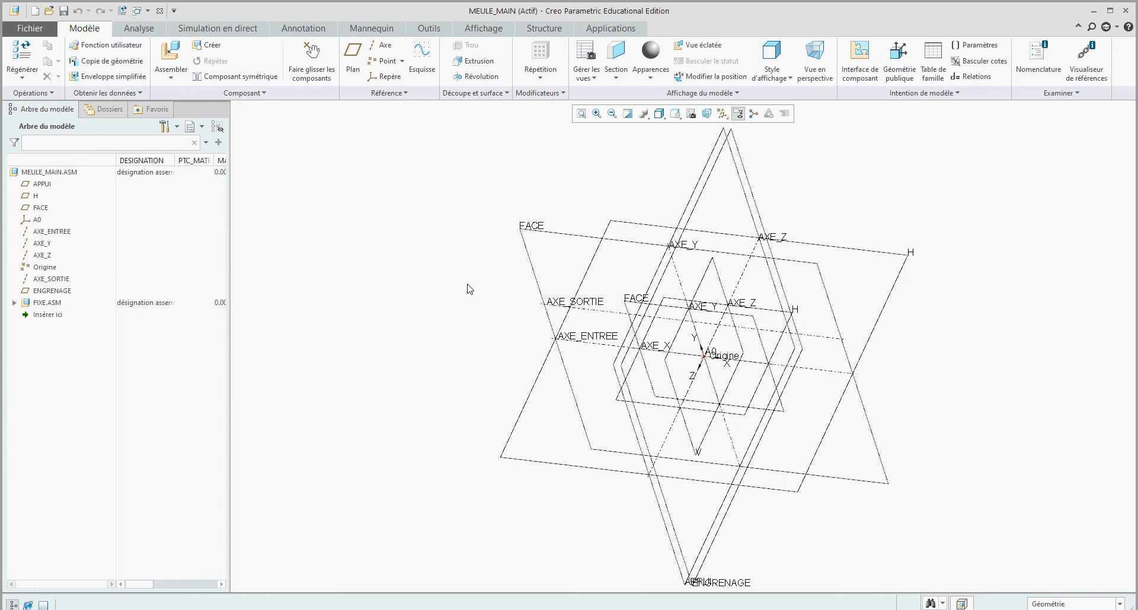
click(208, 45)
click(951, 369)
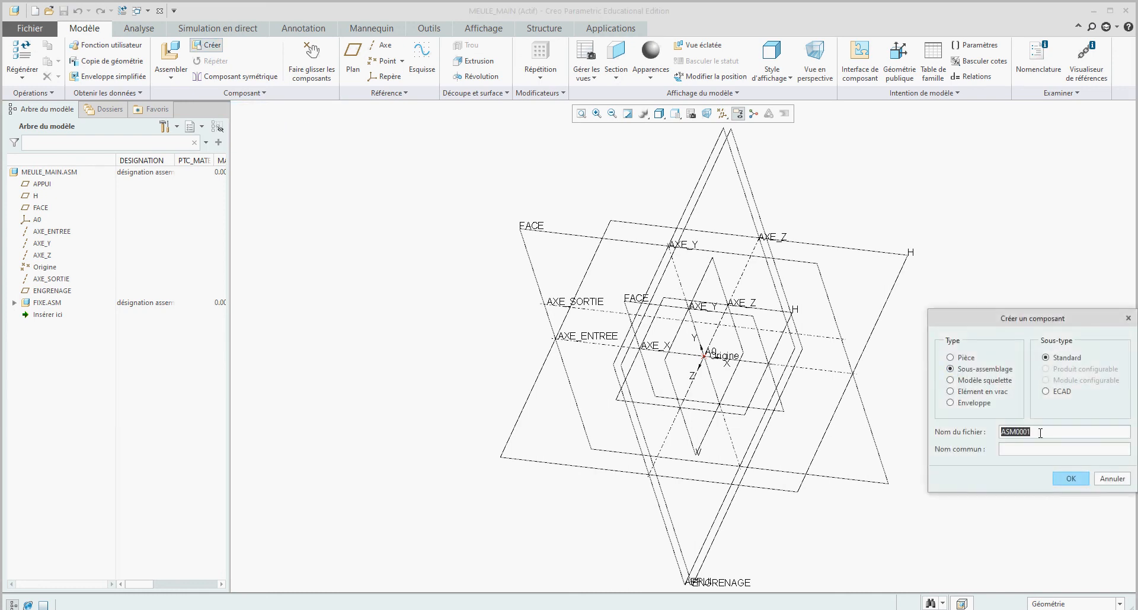
text(entree)
click(1070, 478)
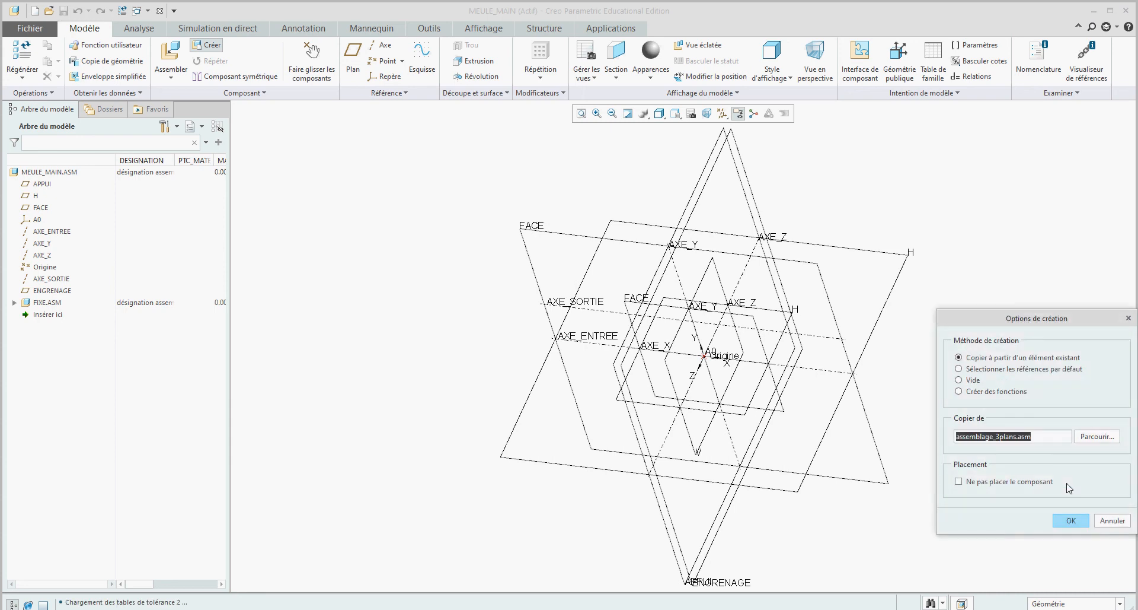
click(1071, 520)
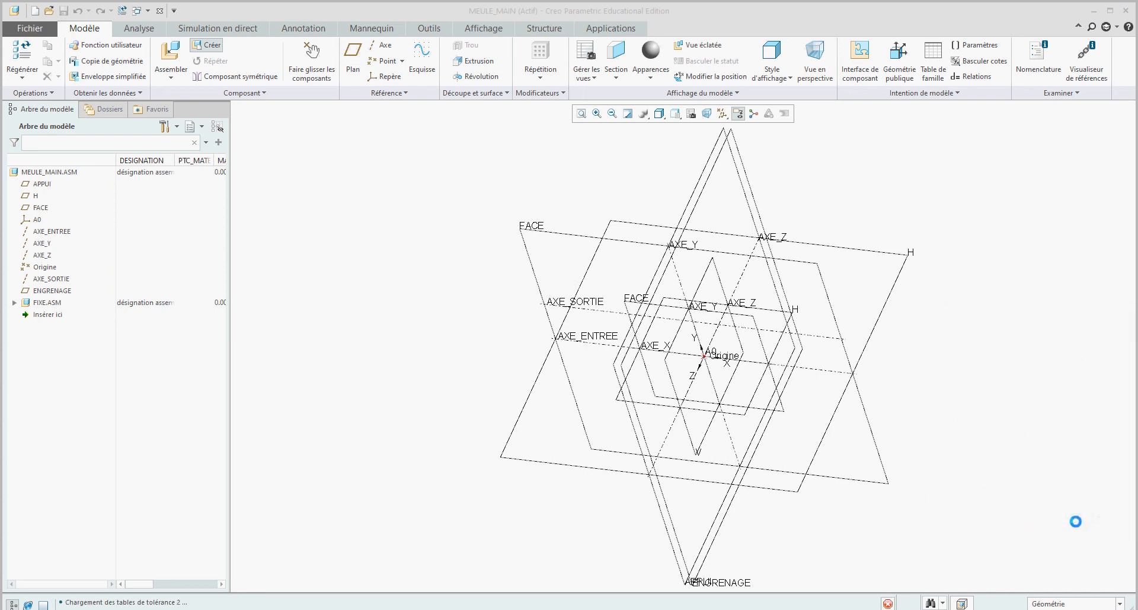
- Give ENTREE a Pivot connection aligning its AXE_X with AXE_ENTREE and its V plane coincident with the ENGRENAGE plane
click(111, 61)
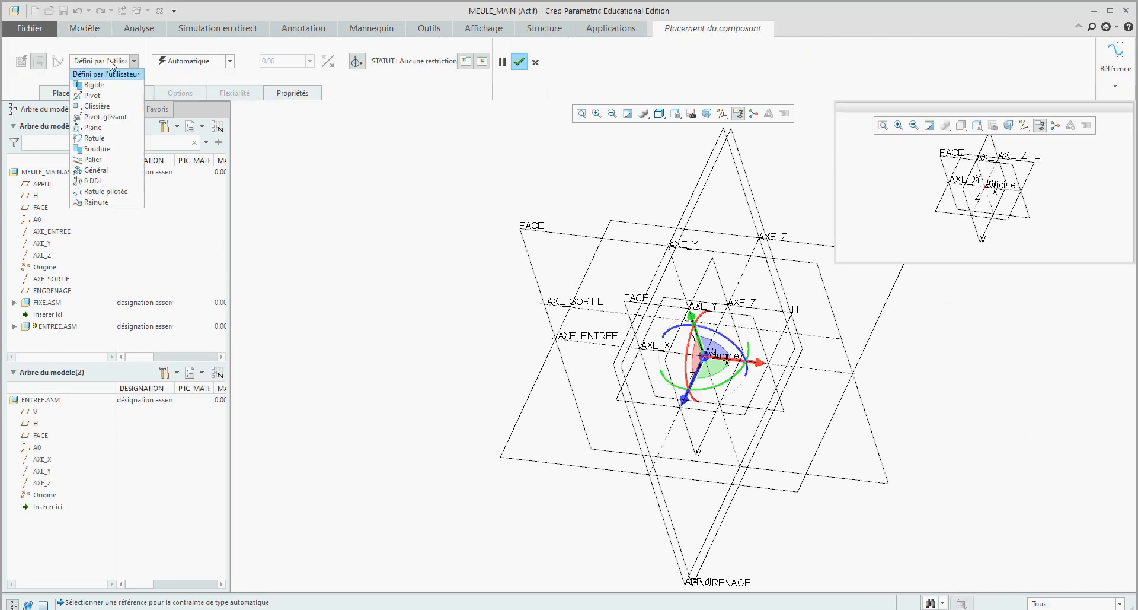
click(95, 95)
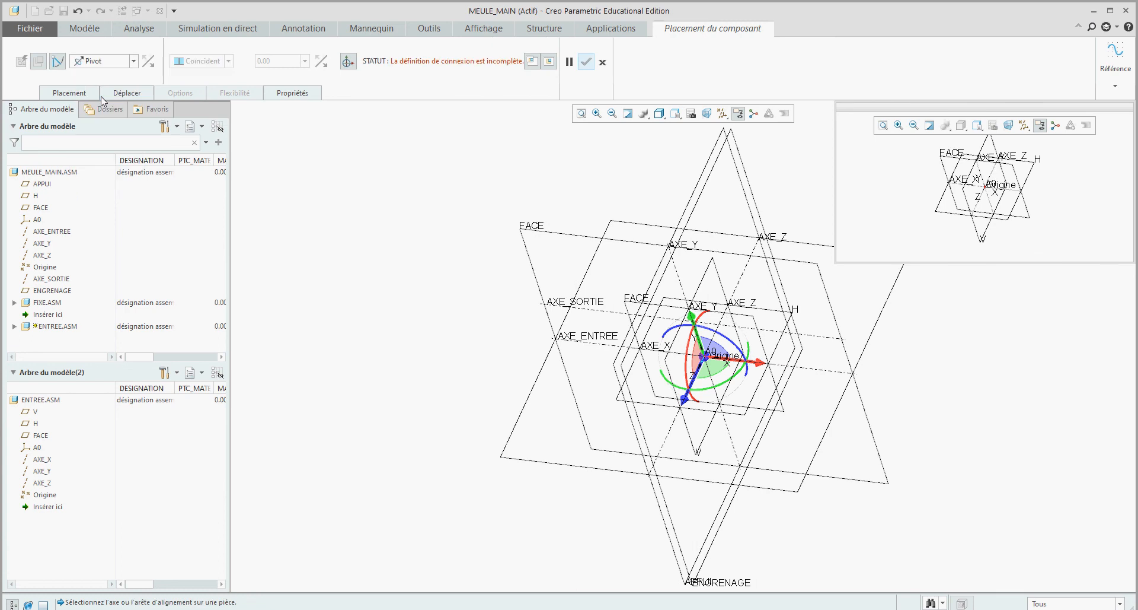
click(531, 62)
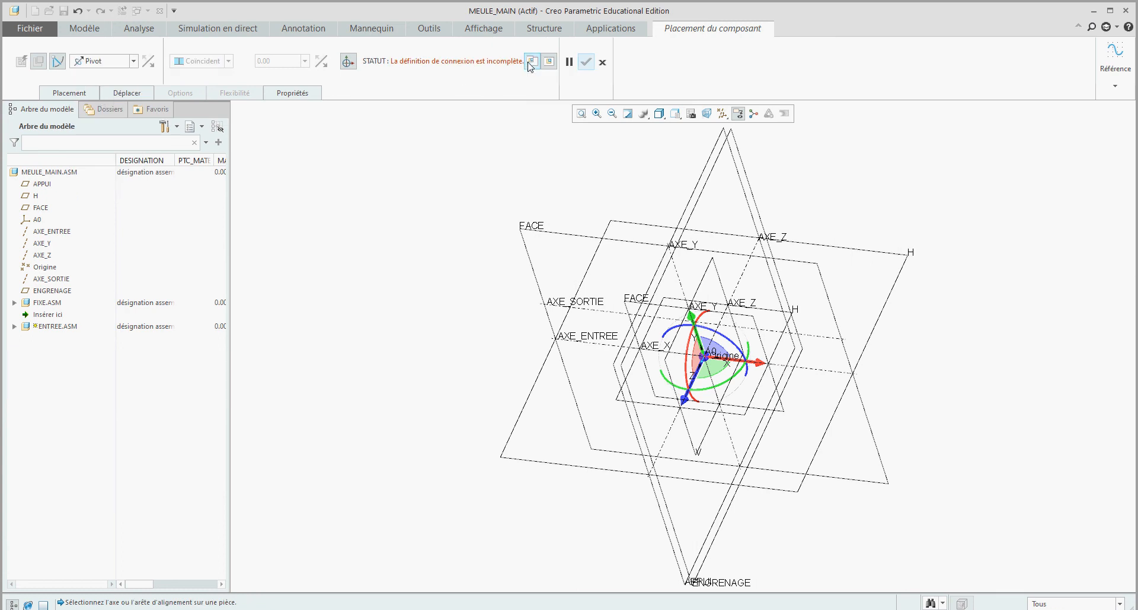
click(532, 62)
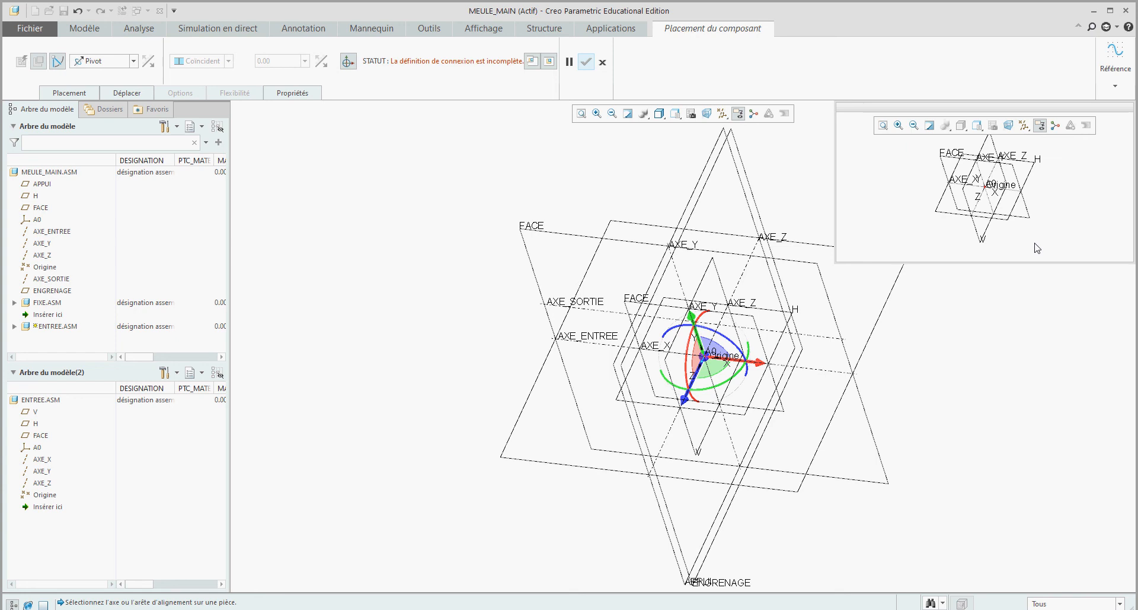
click(83, 94)
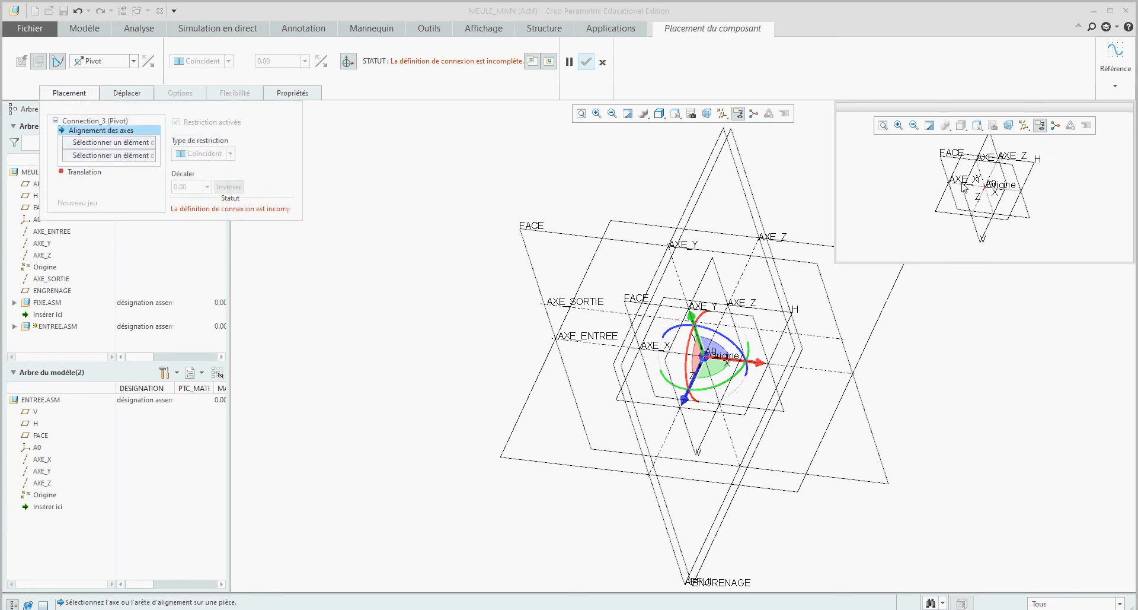
click(961, 188)
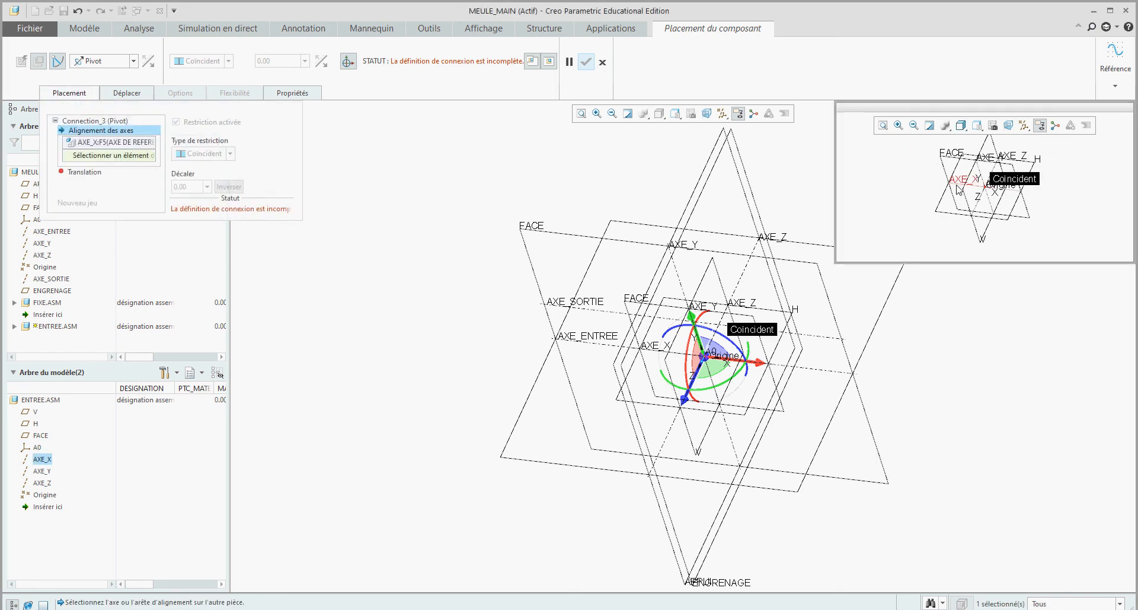
click(584, 343)
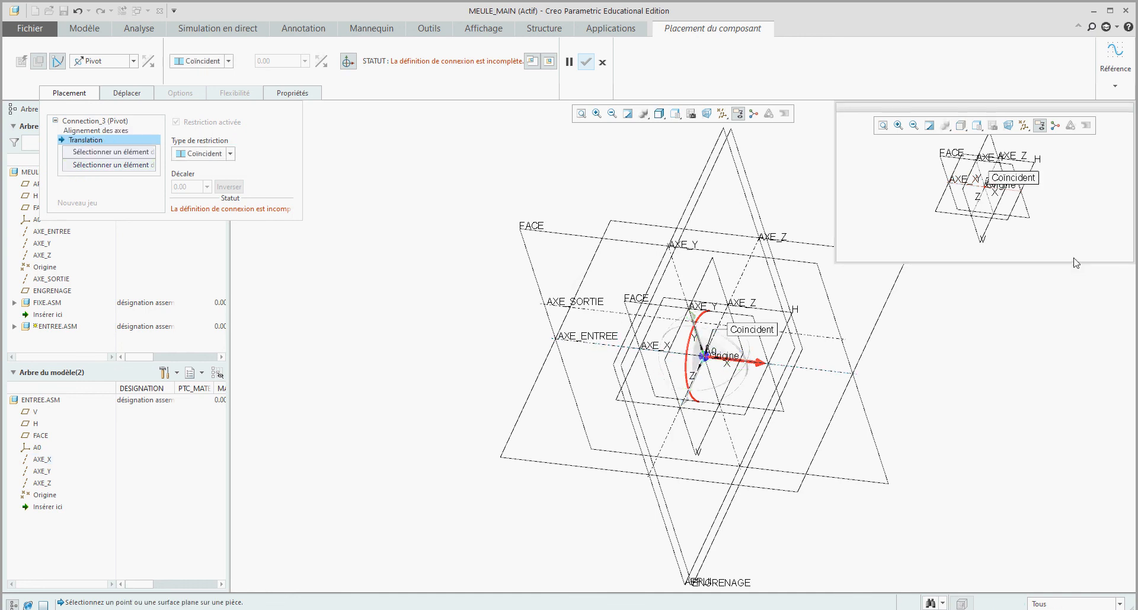
click(982, 245)
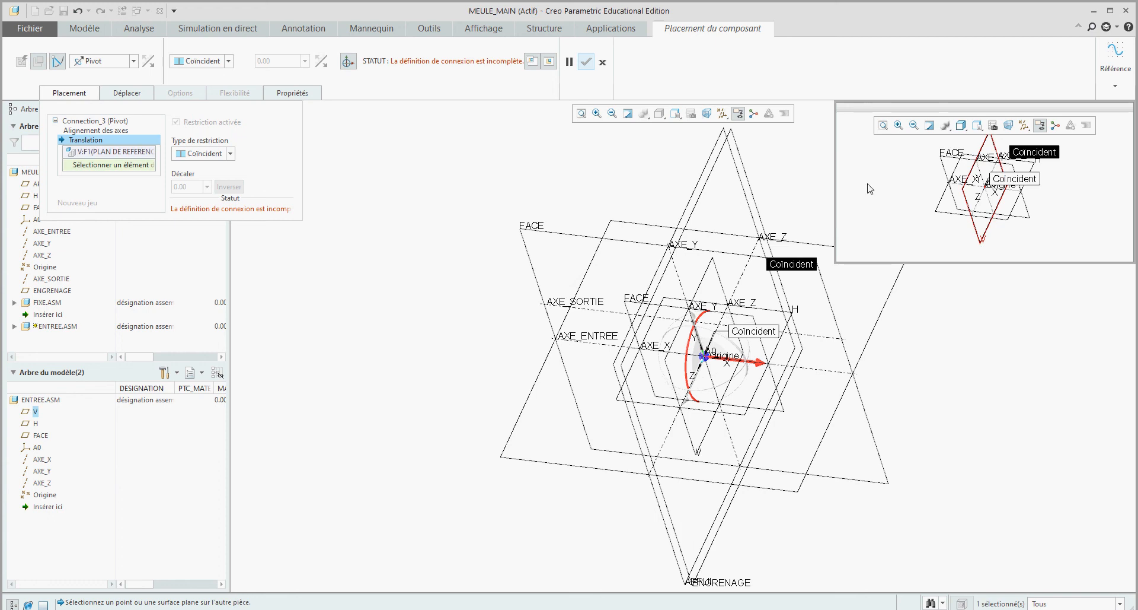
click(730, 136)
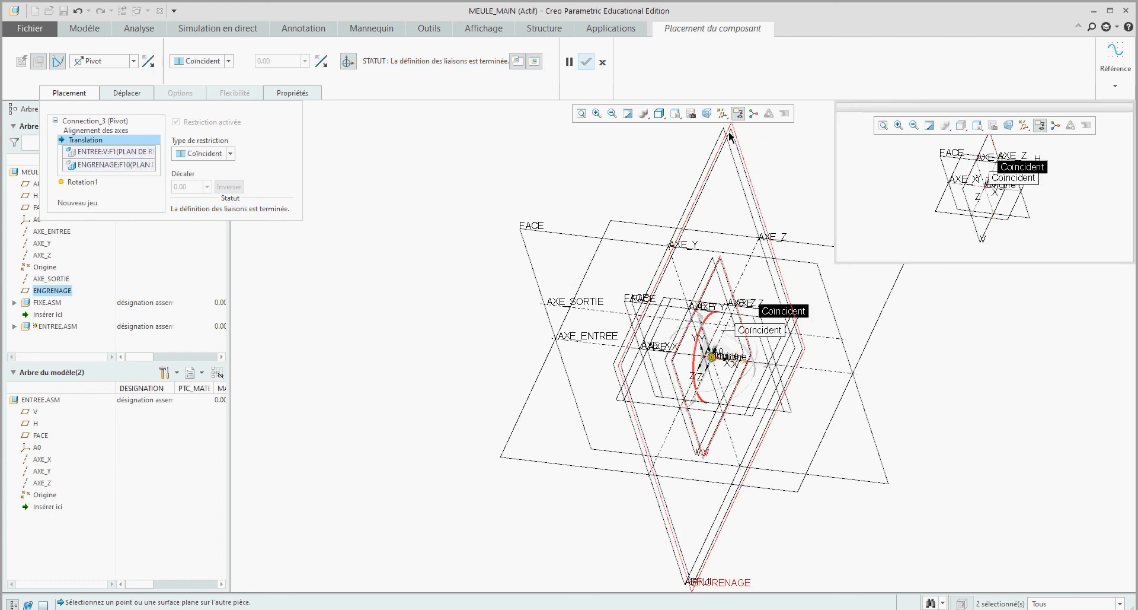
- Define ENTREE's rotation axis between its H plane and the assembly's H plane, enable the regeneration value, and accept the placement
click(77, 184)
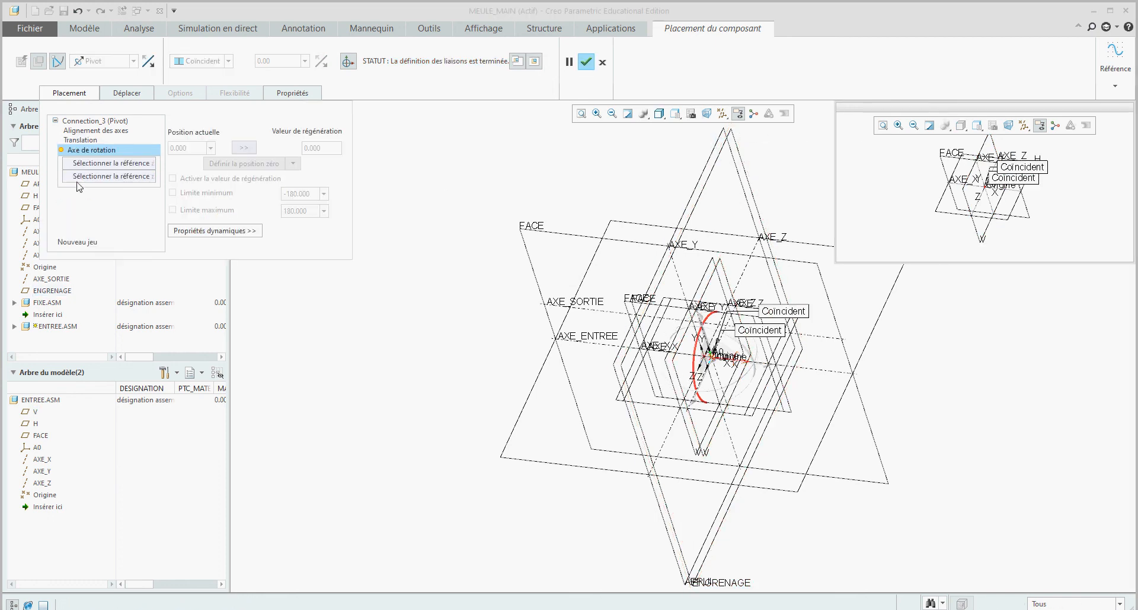
click(943, 216)
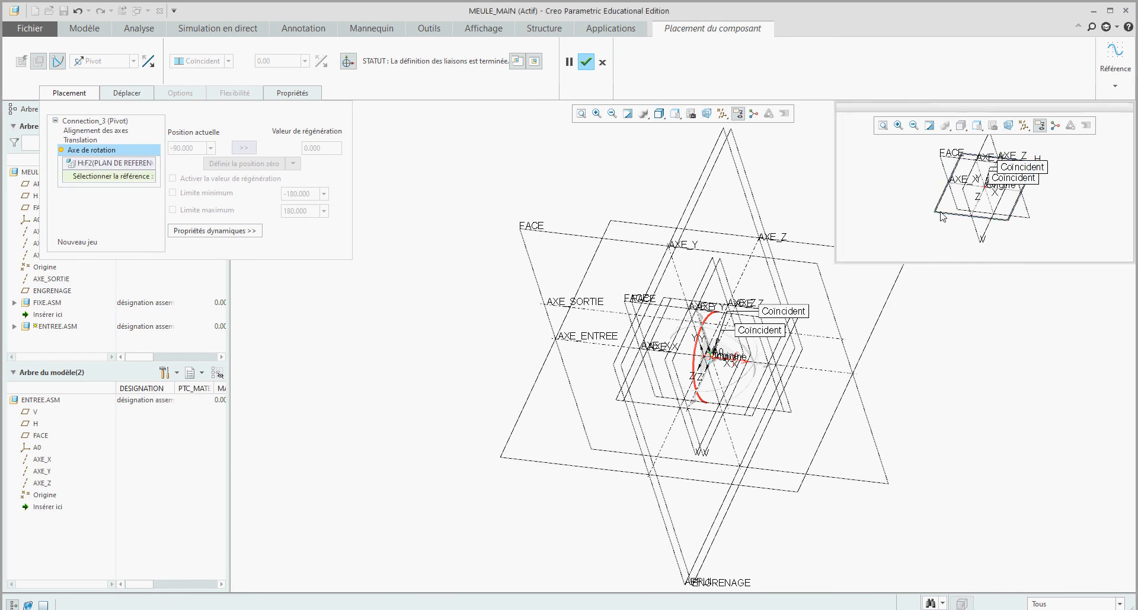
click(799, 488)
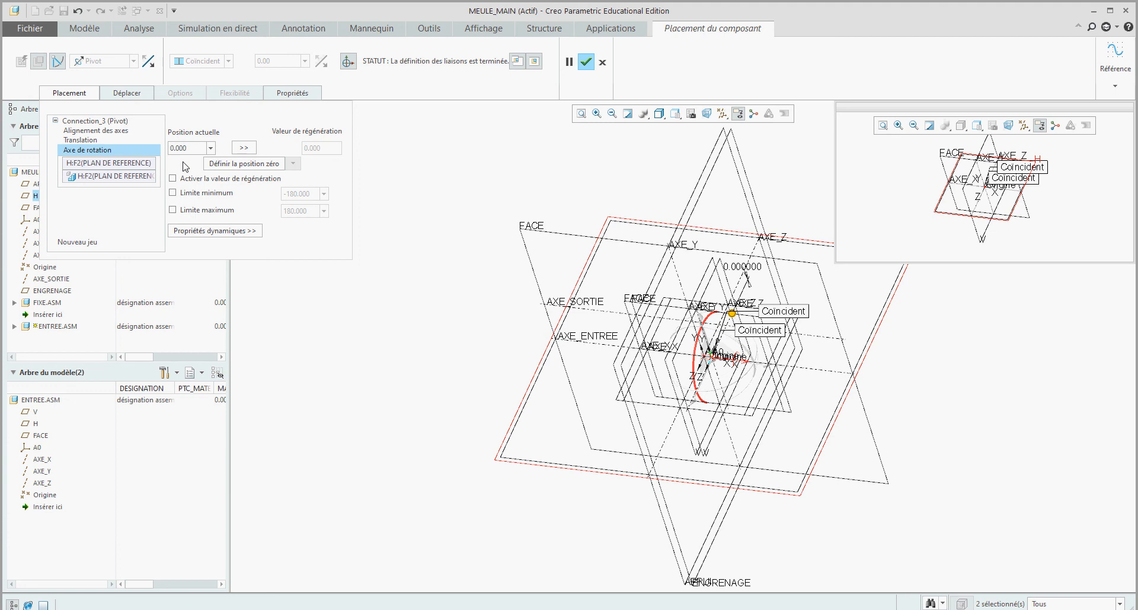
click(173, 180)
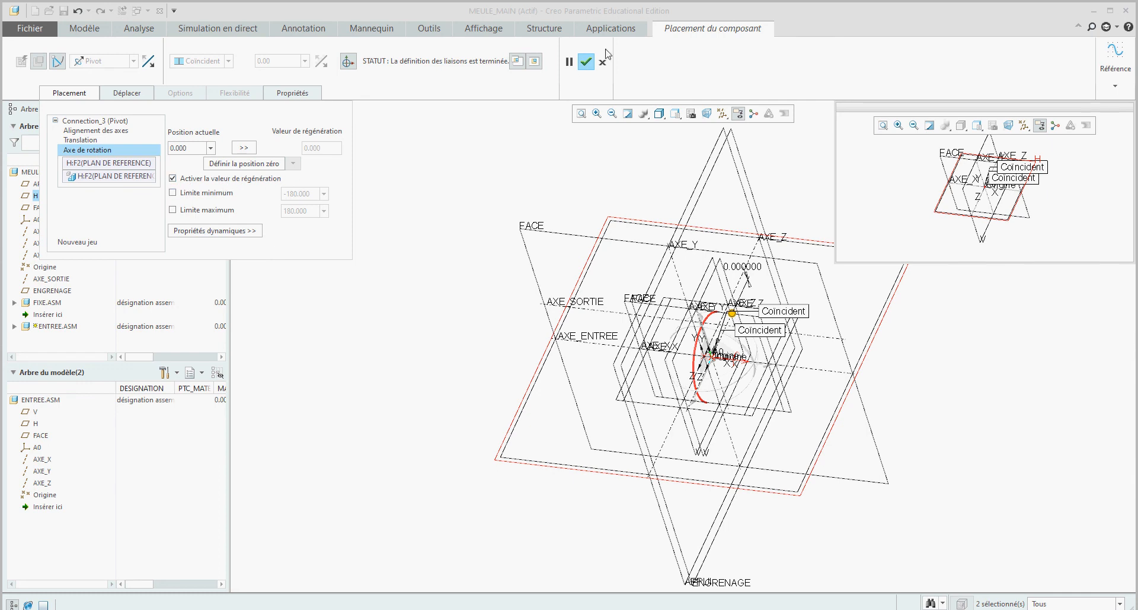
click(584, 64)
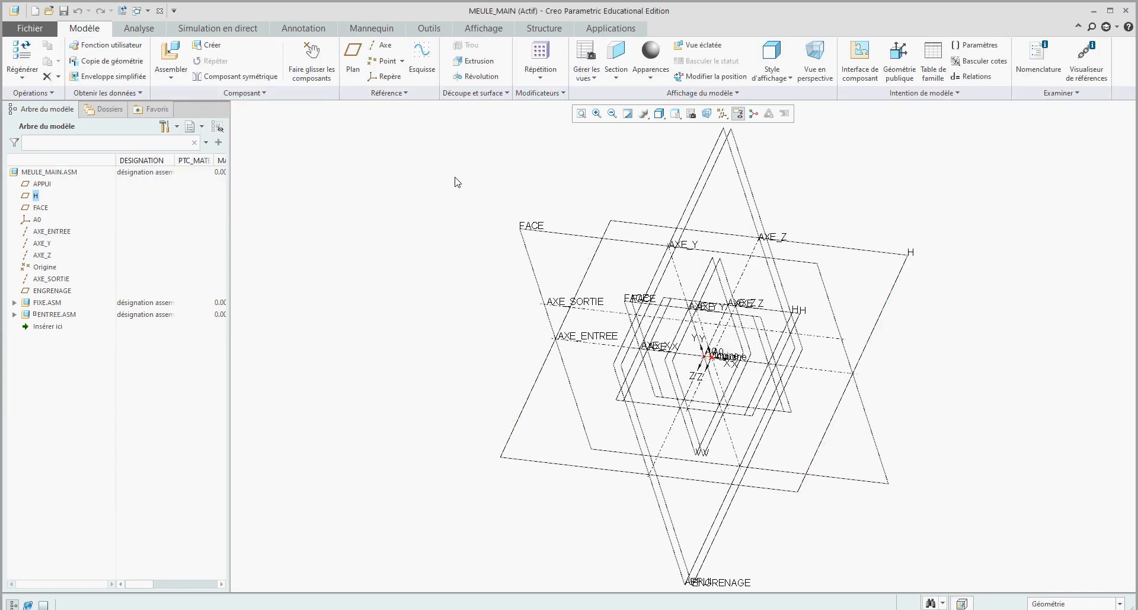
- Create a standard sub-assembly component named sortie in the assembly, copied from assemblage_3plans.asm
key(ctrl+d)
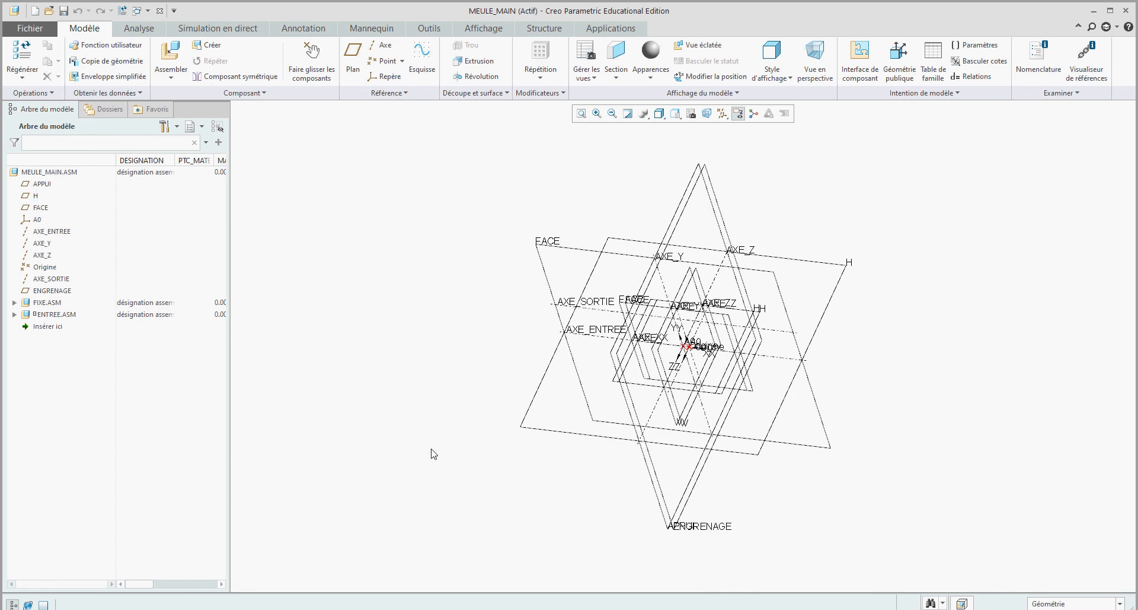
click(219, 48)
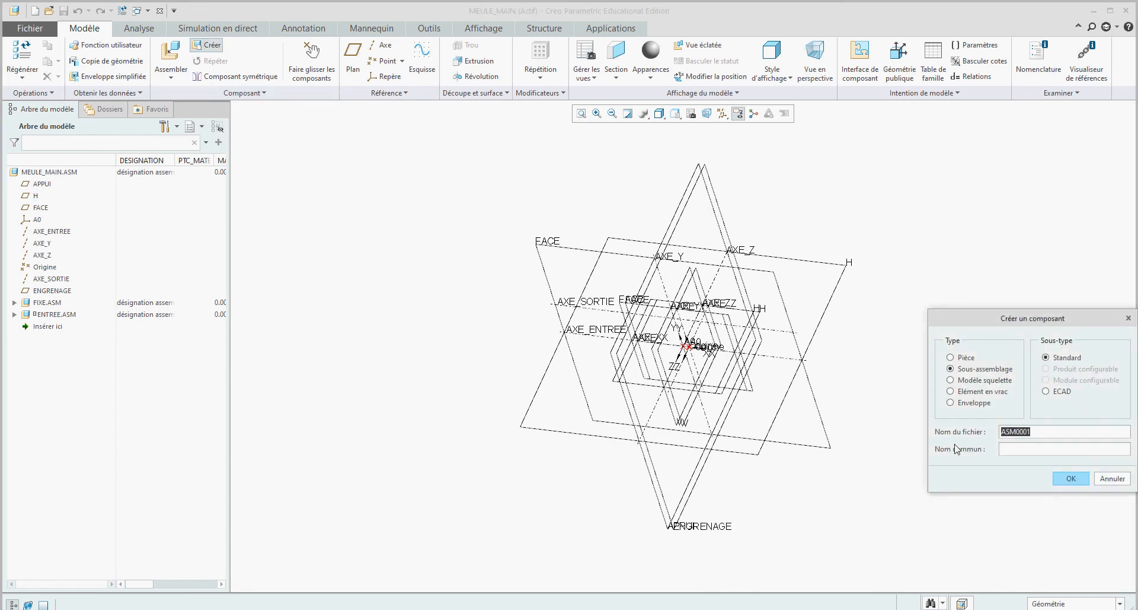
text(sortie)
click(1071, 478)
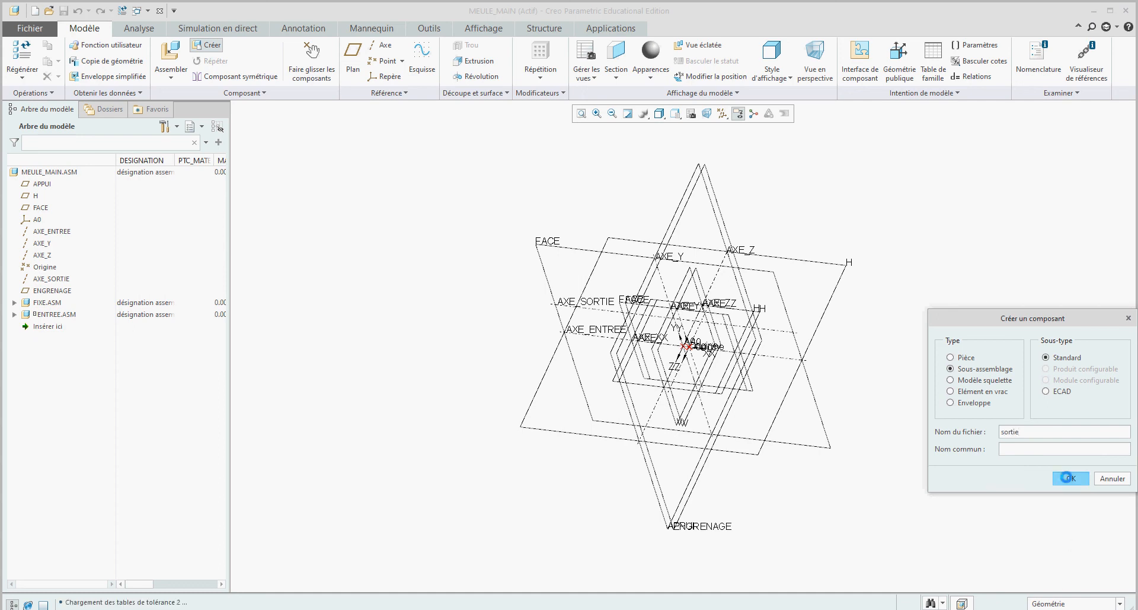
click(1071, 521)
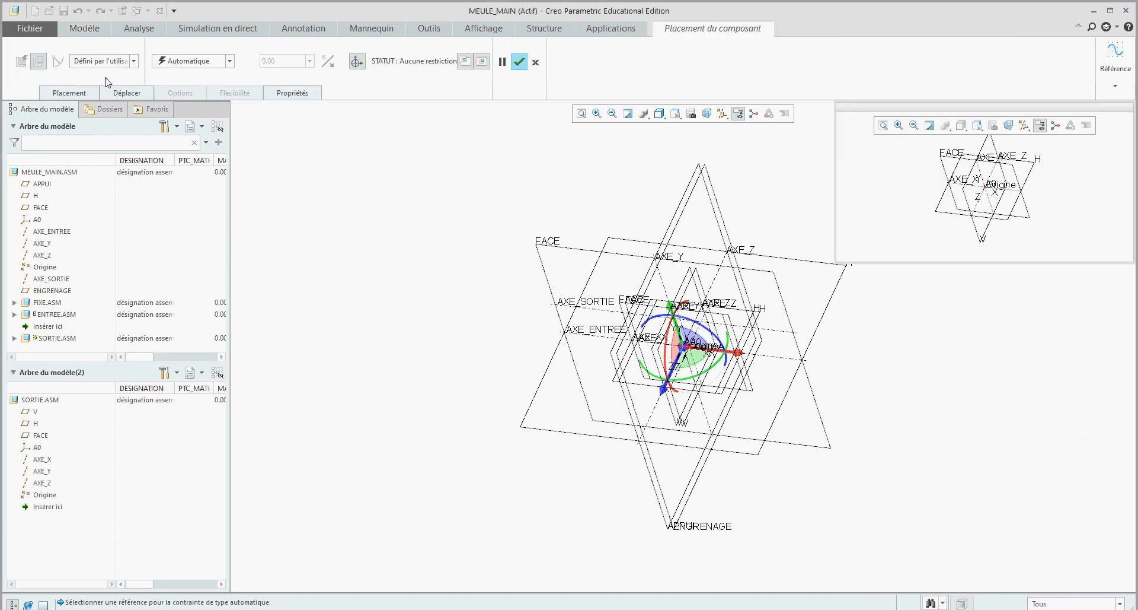
- Give SORTIE a Pivot connection aligning its AXE_X with AXE_SORTIE and its V plane coincident with the ENGRENAGE plane
click(84, 61)
click(90, 96)
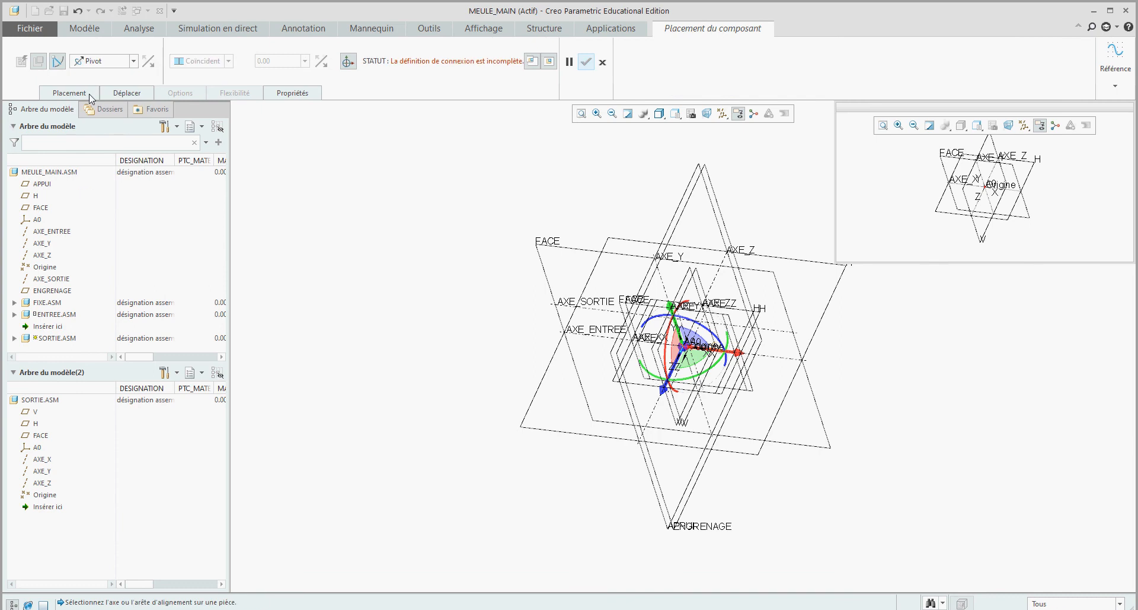
click(75, 92)
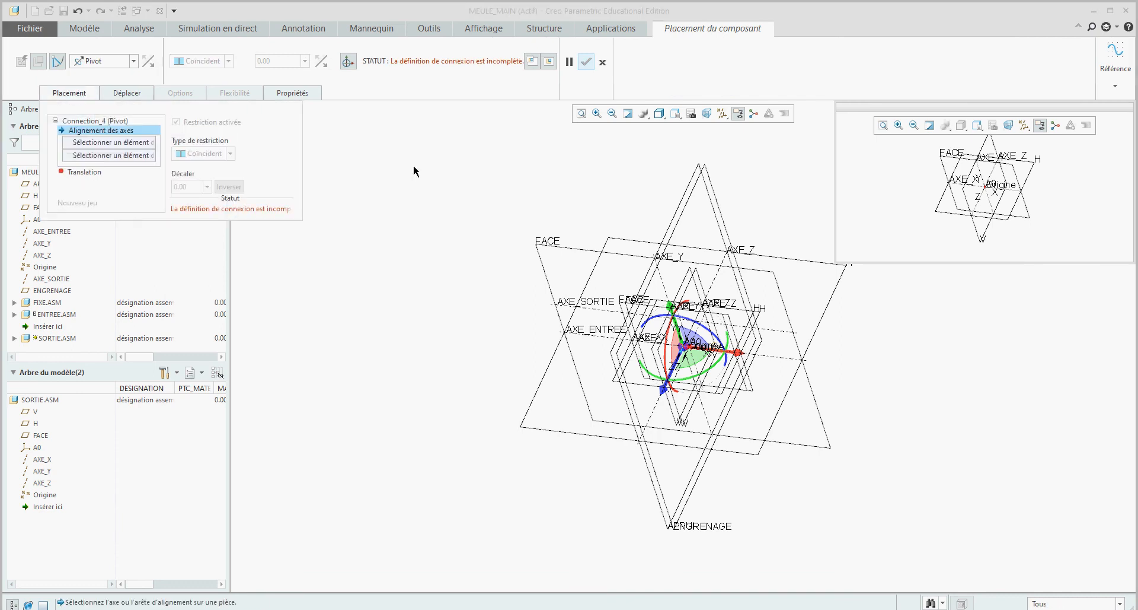
click(964, 187)
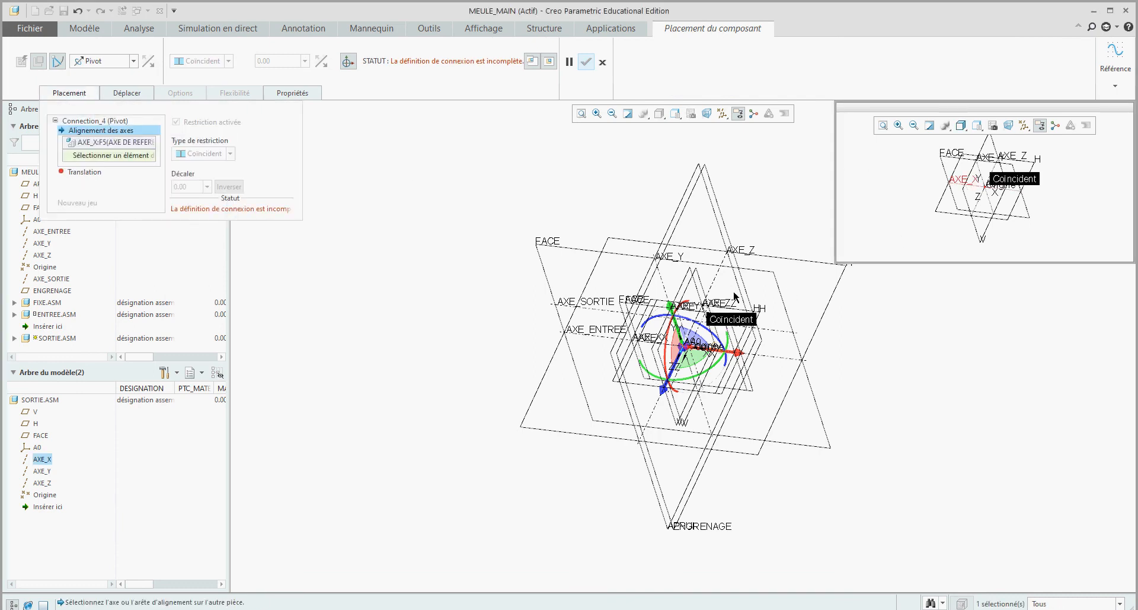
click(790, 335)
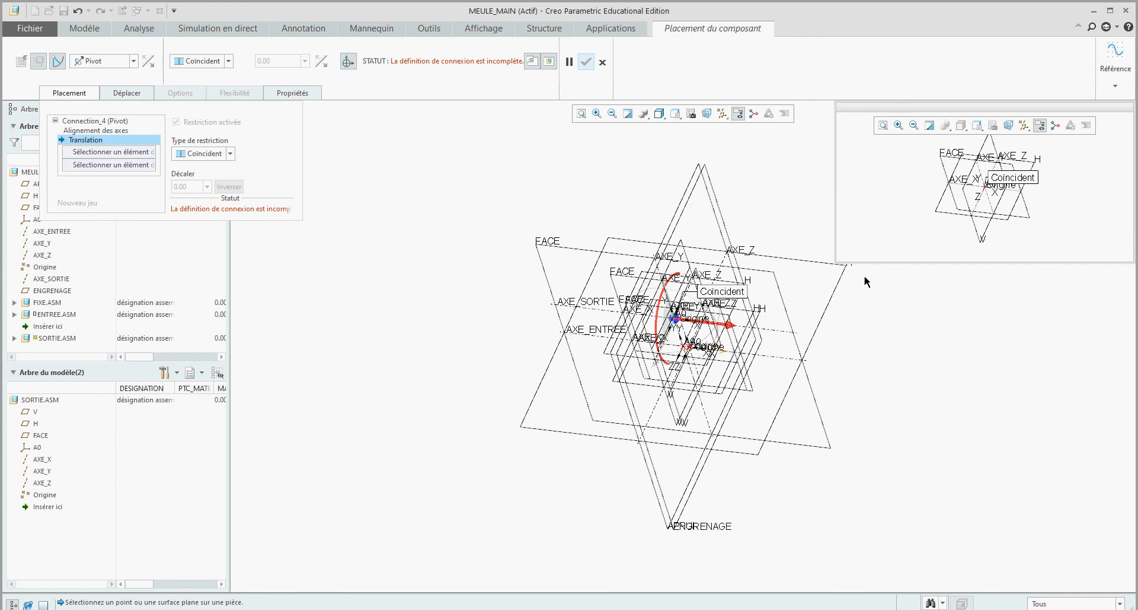
click(980, 239)
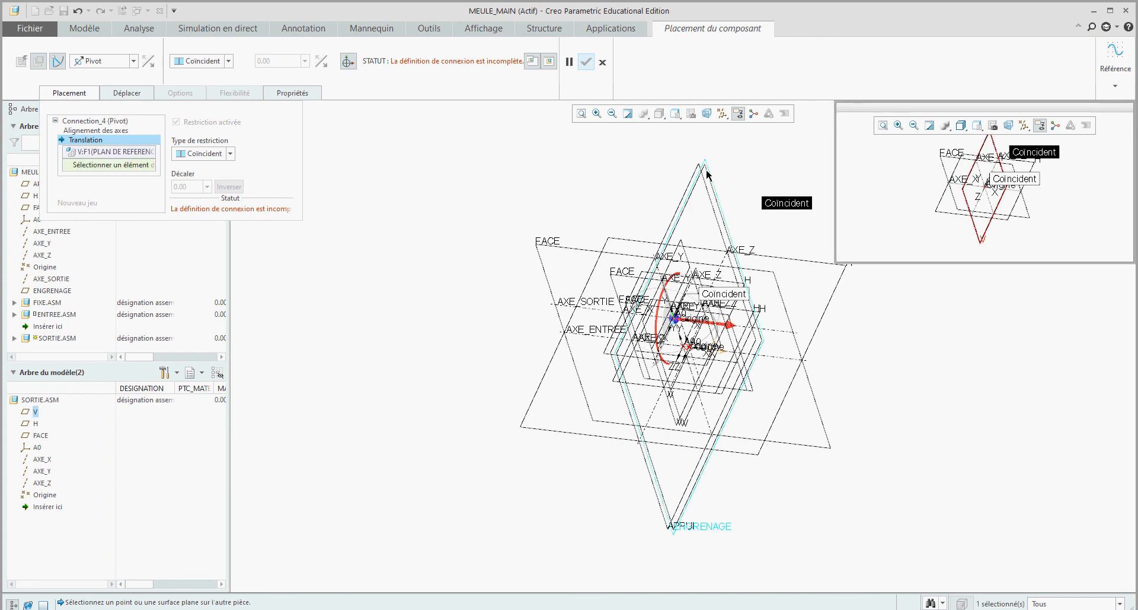
click(707, 173)
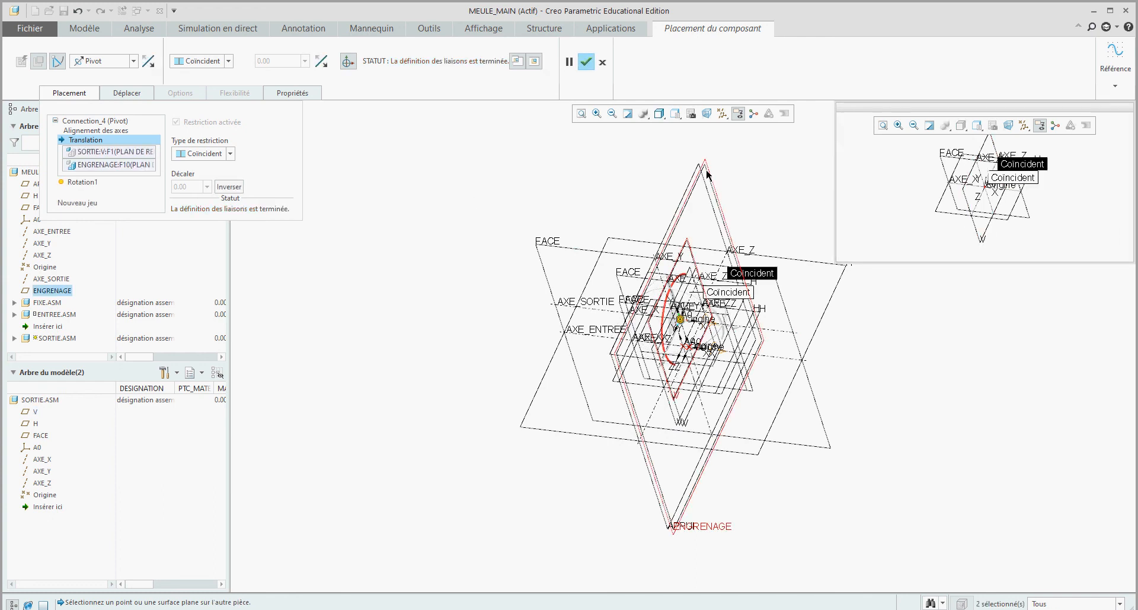
- Define SORTIE's rotation axis between its H plane and the assembly's H plane, enable the regeneration value, and accept the placement
click(86, 182)
click(943, 217)
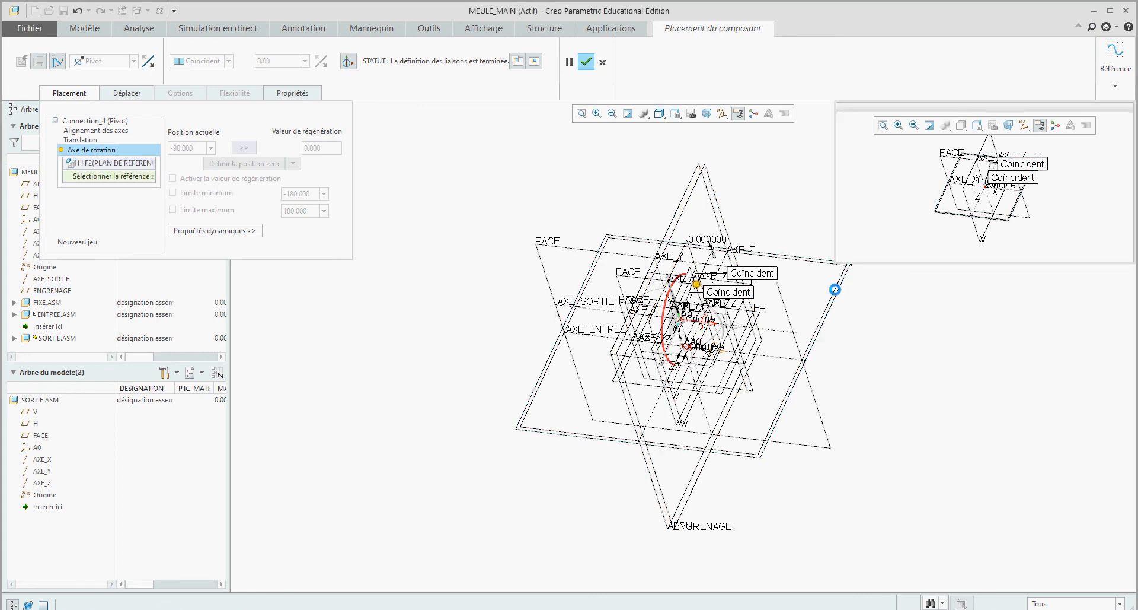
click(837, 291)
click(173, 178)
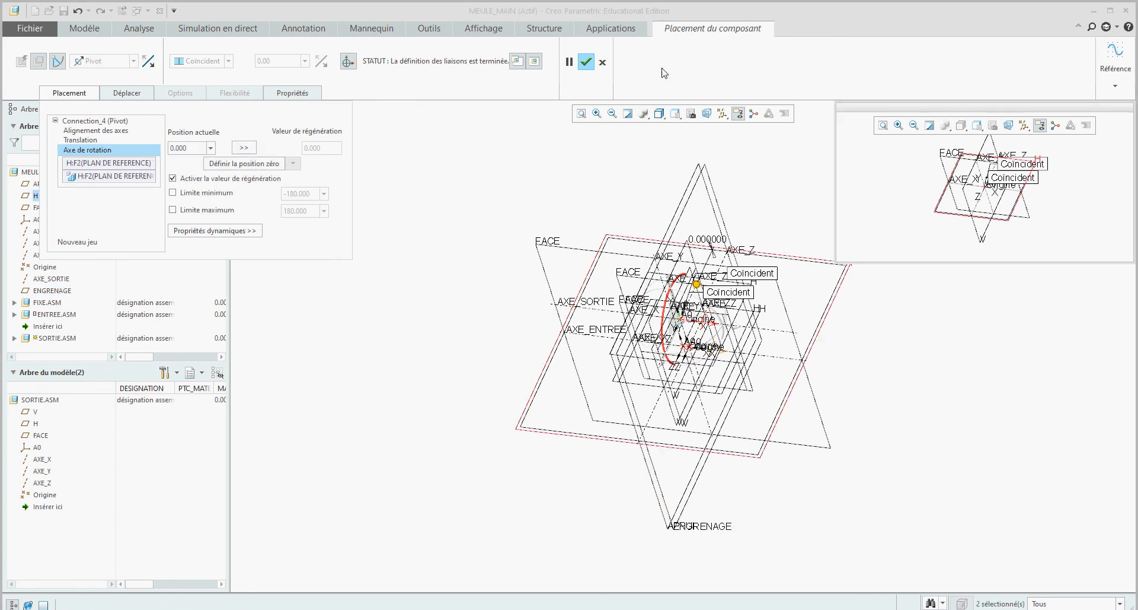
click(586, 62)
click(469, 193)
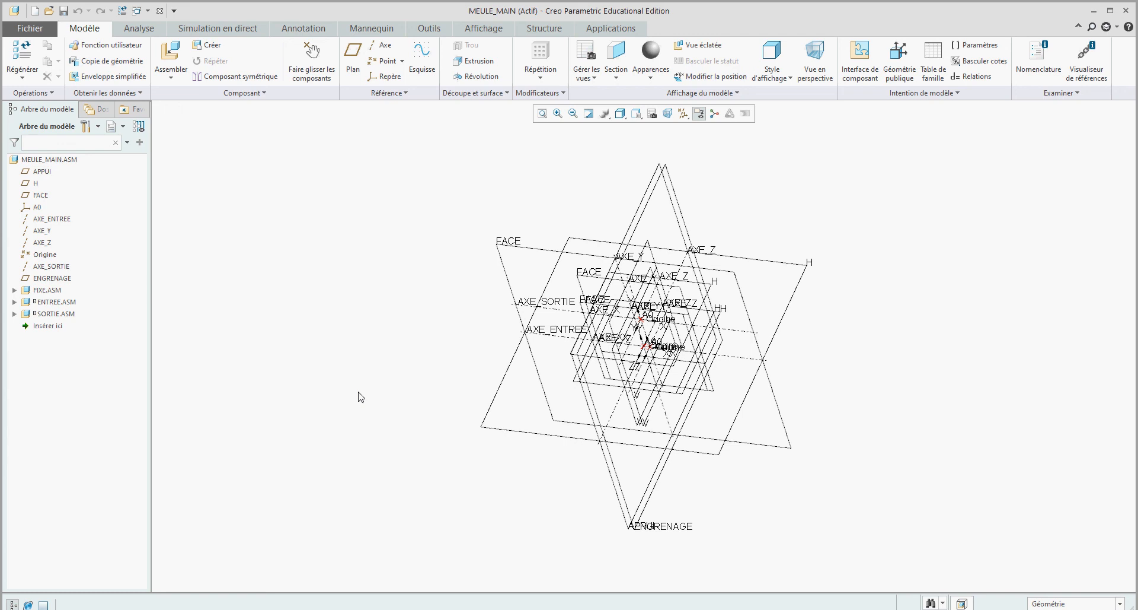
scroll(335, 344, up, 2)
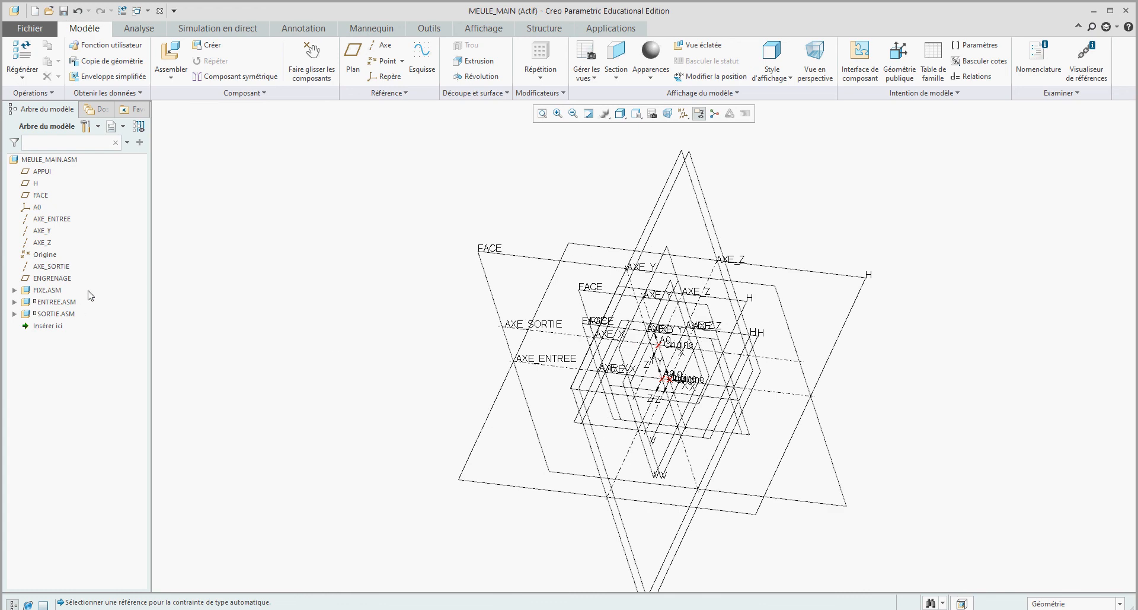
click(52, 292)
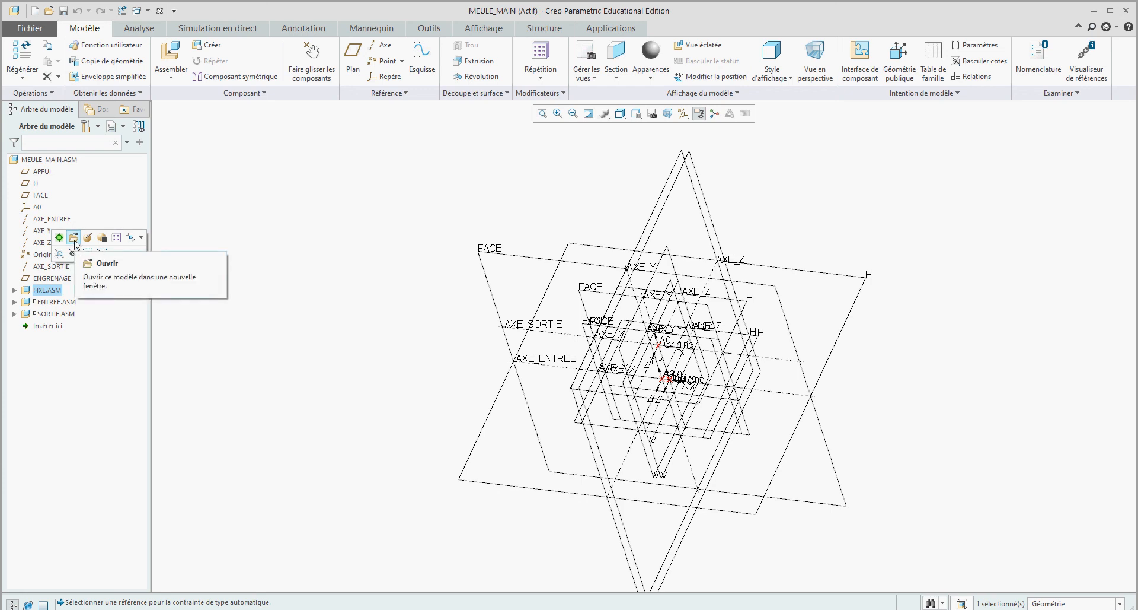
click(65, 304)
click(65, 315)
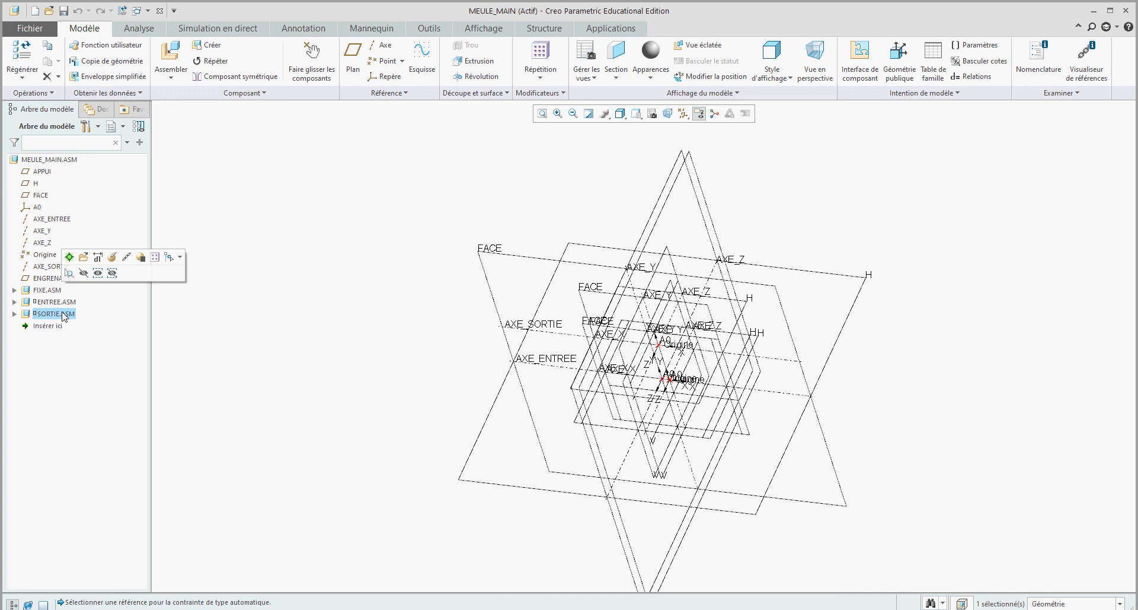
click(53, 292)
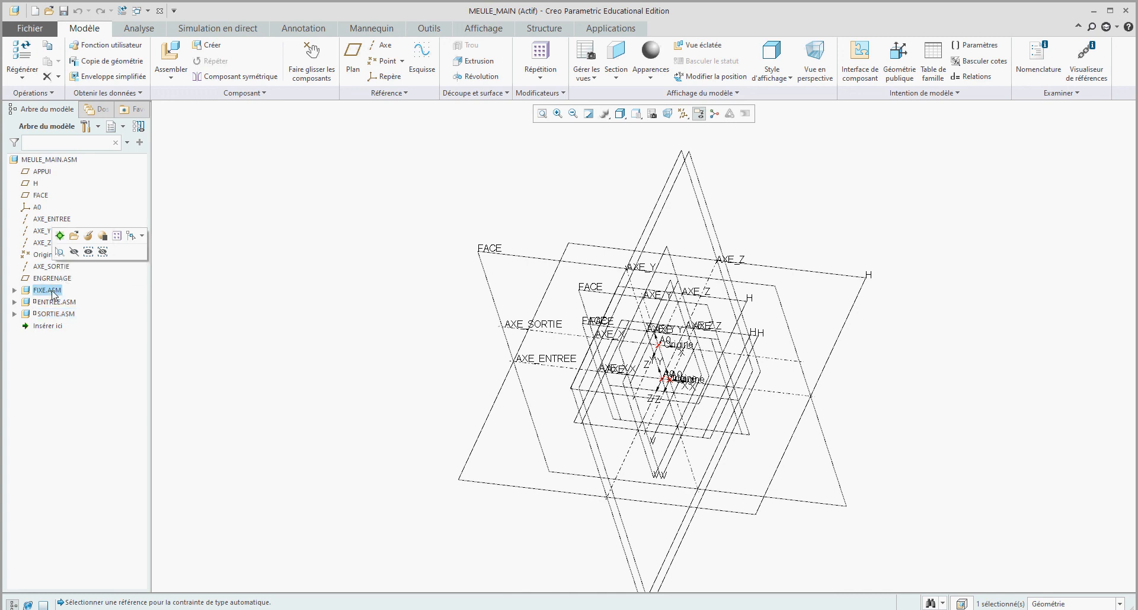
- Set the system colours to the Personnalisé scheme in the system appearance options and accept
click(269, 316)
middle_drag(382, 391, 389, 356)
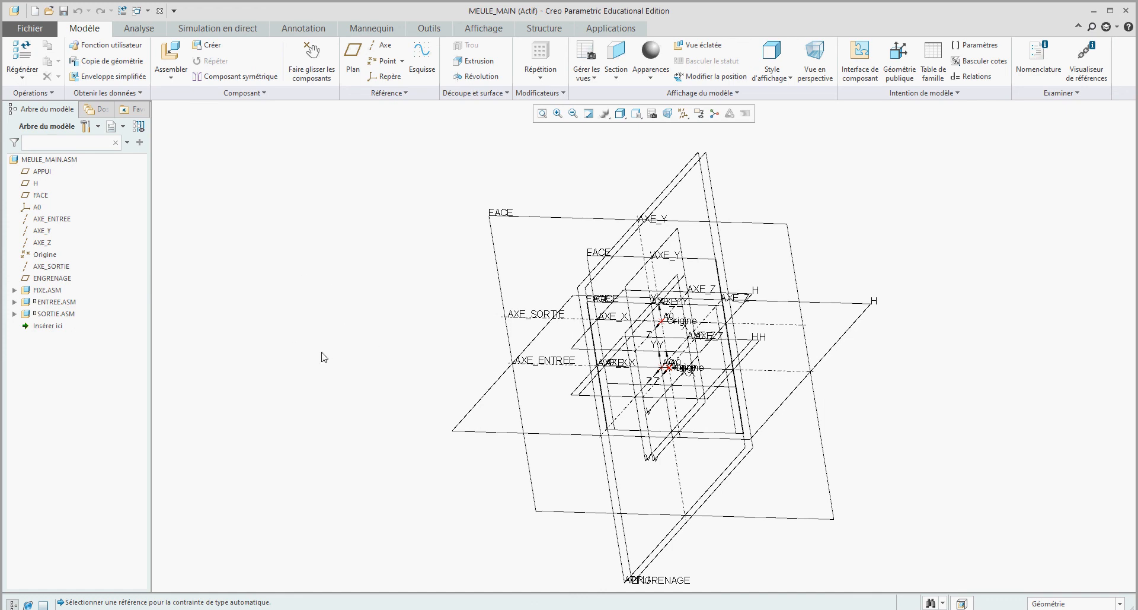
click(29, 28)
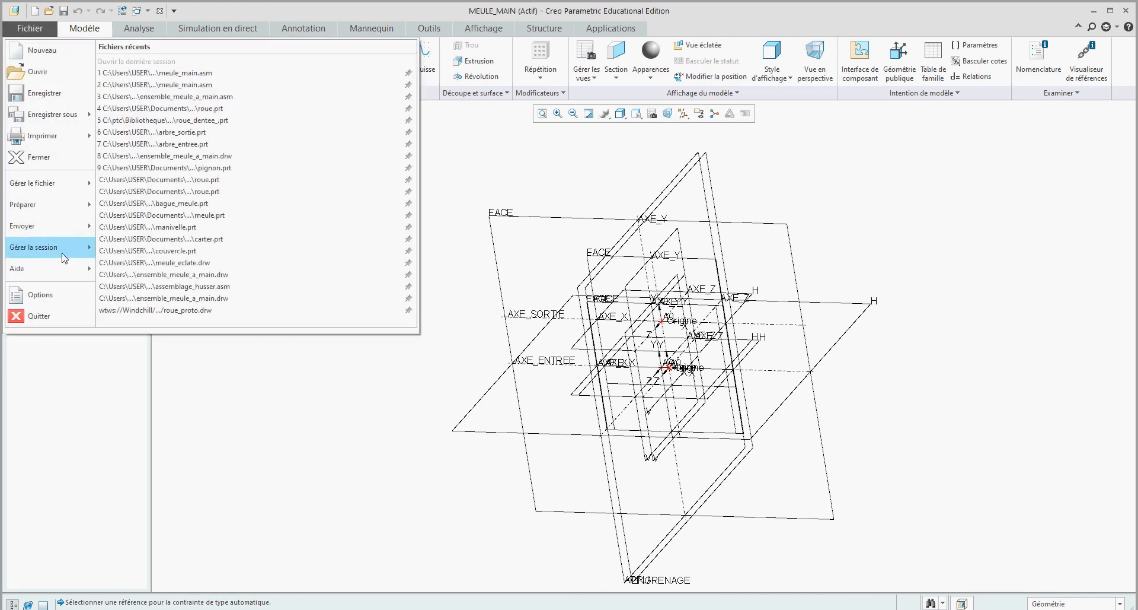
click(66, 298)
click(225, 141)
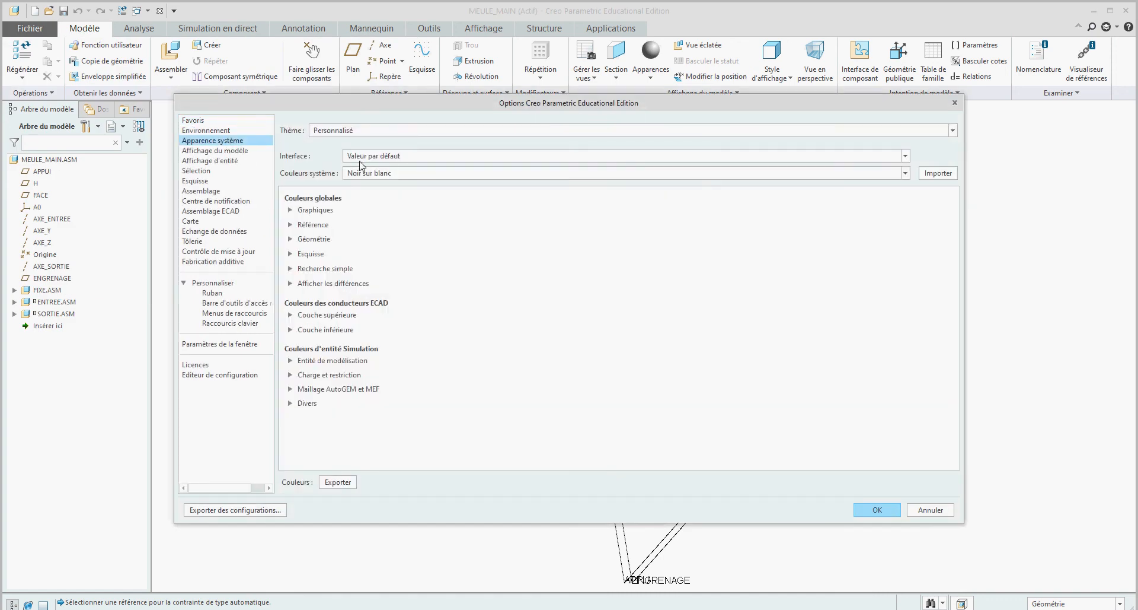
click(372, 173)
click(378, 236)
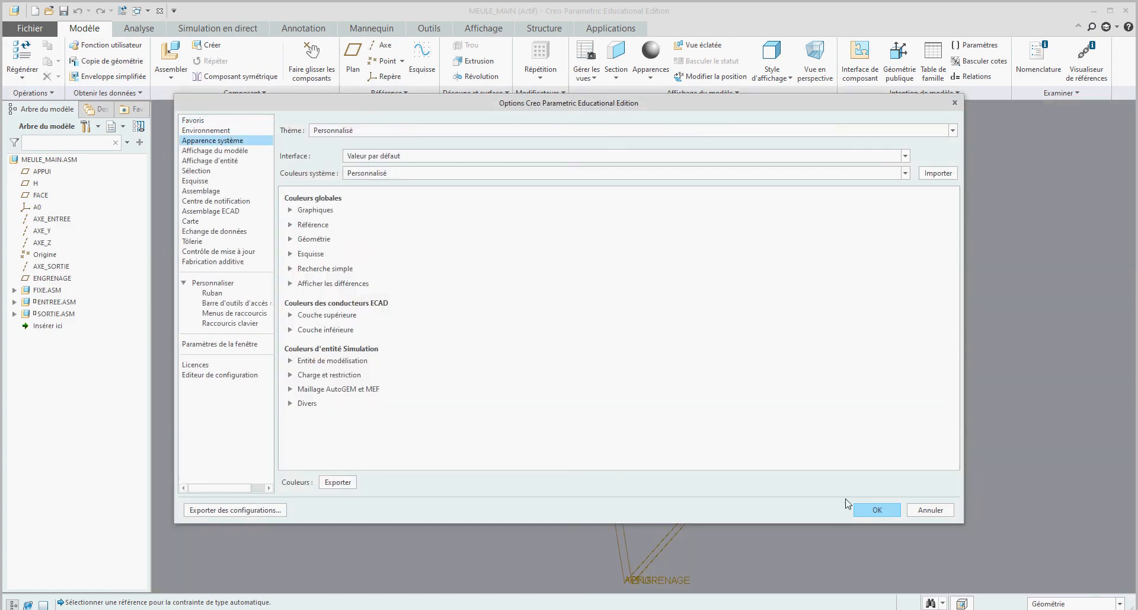
click(870, 511)
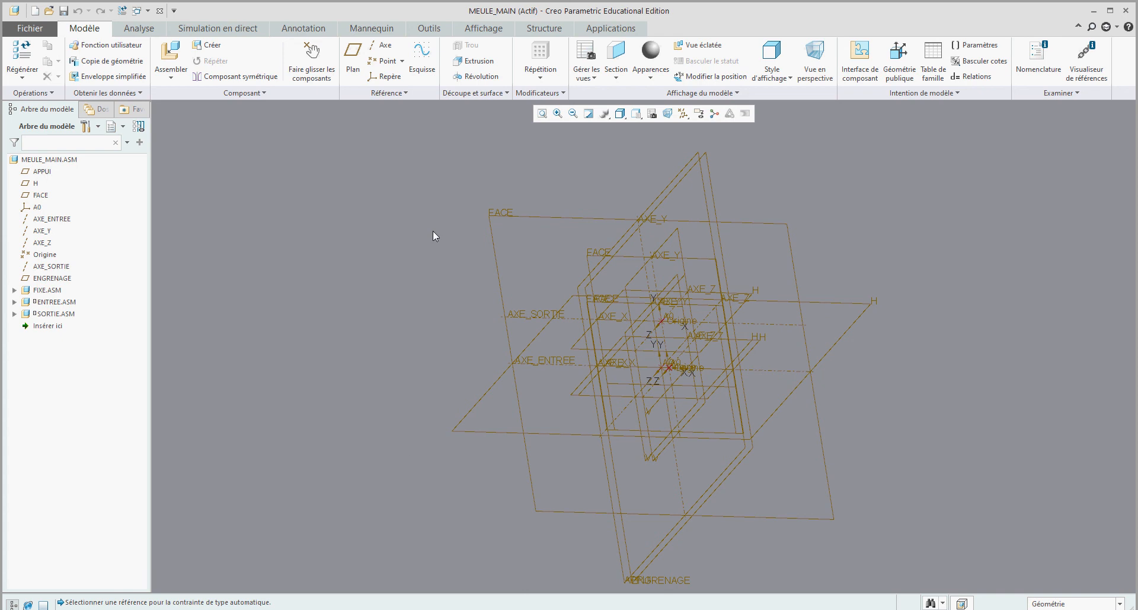
- Open the FIXE.ASM sub-assembly on its own and insert carter.prt from the working directory as a component
click(53, 291)
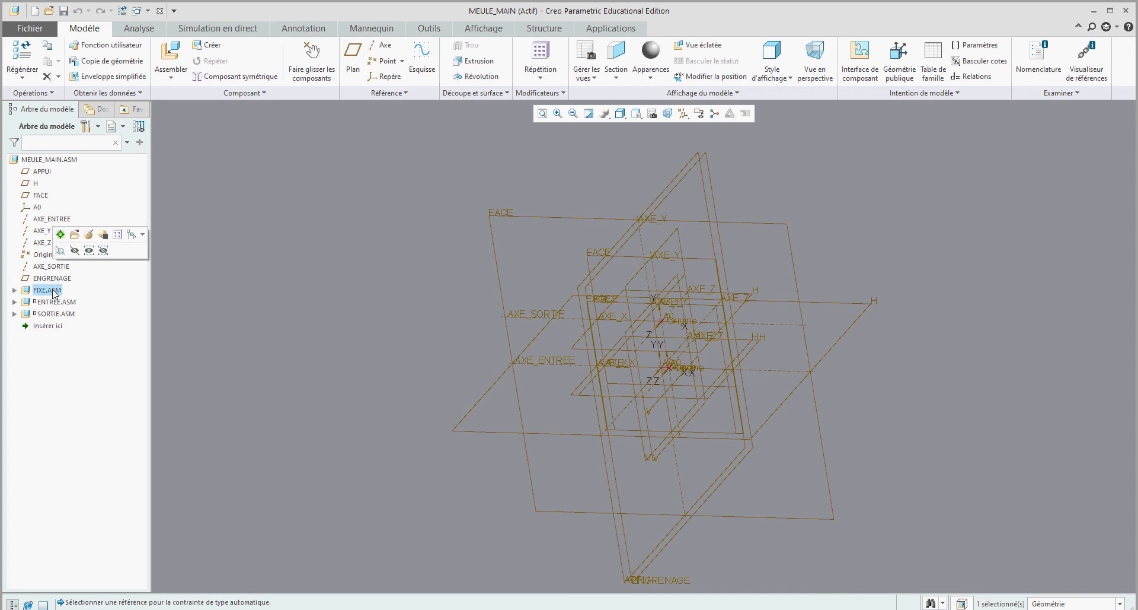
click(75, 235)
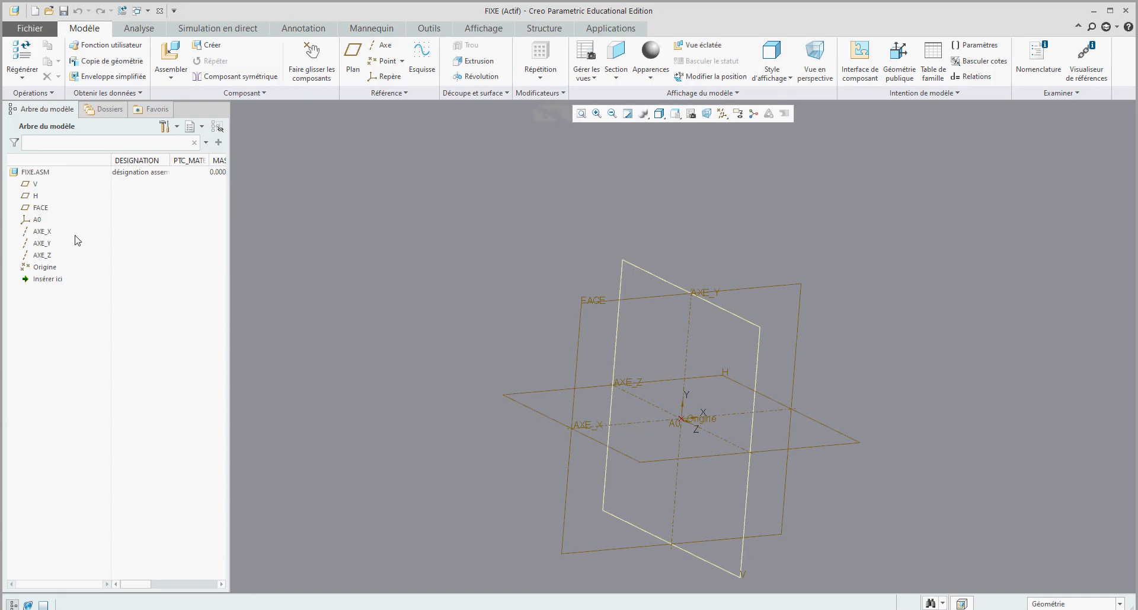
click(172, 57)
click(300, 321)
click(298, 309)
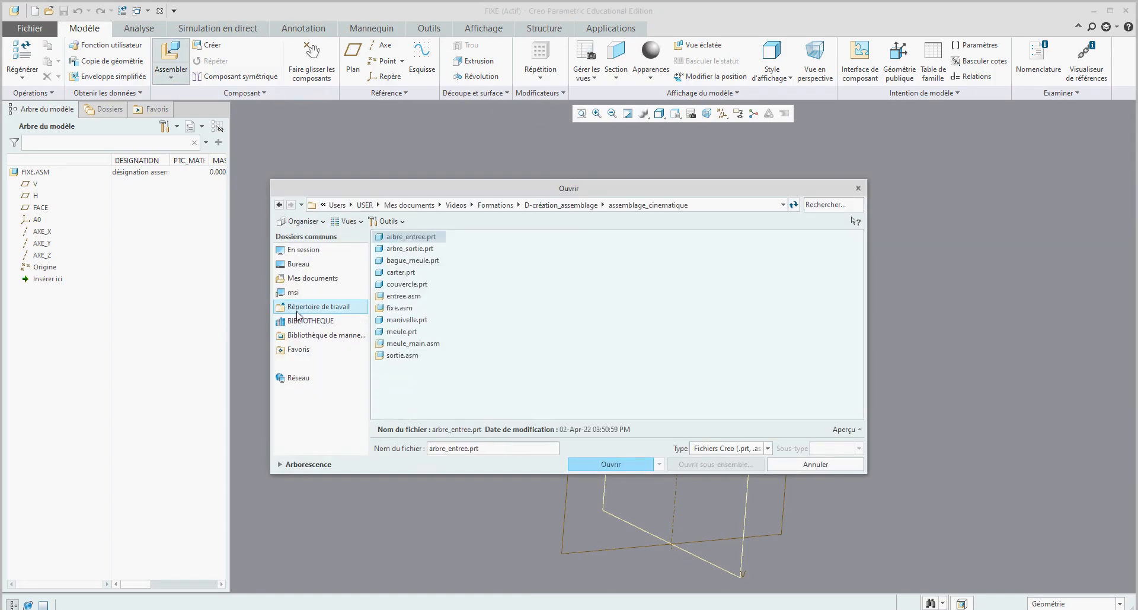
click(404, 273)
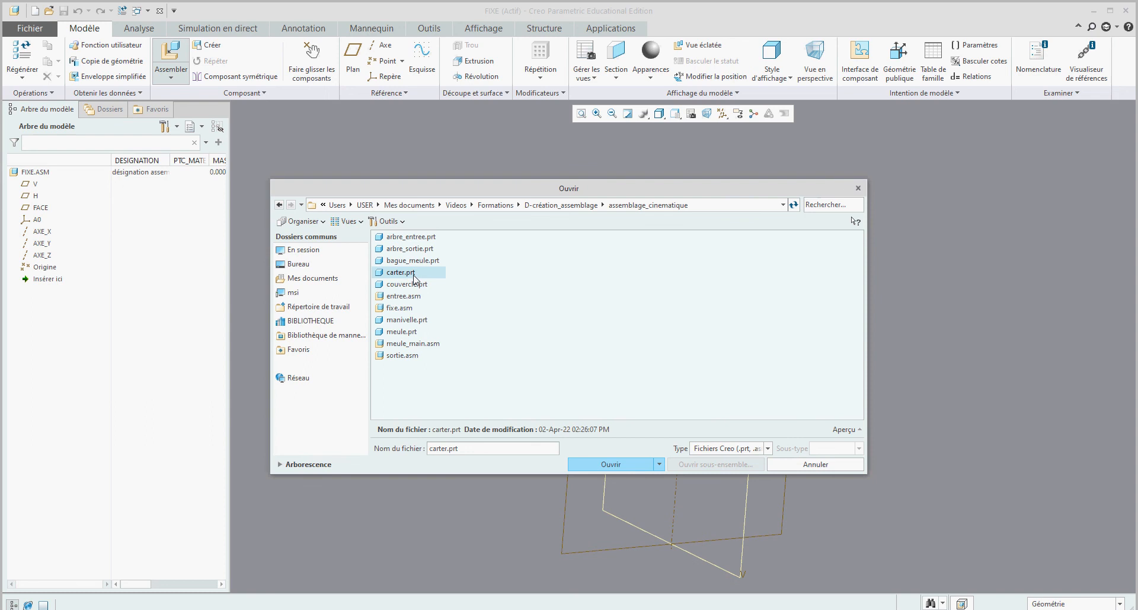
click(582, 464)
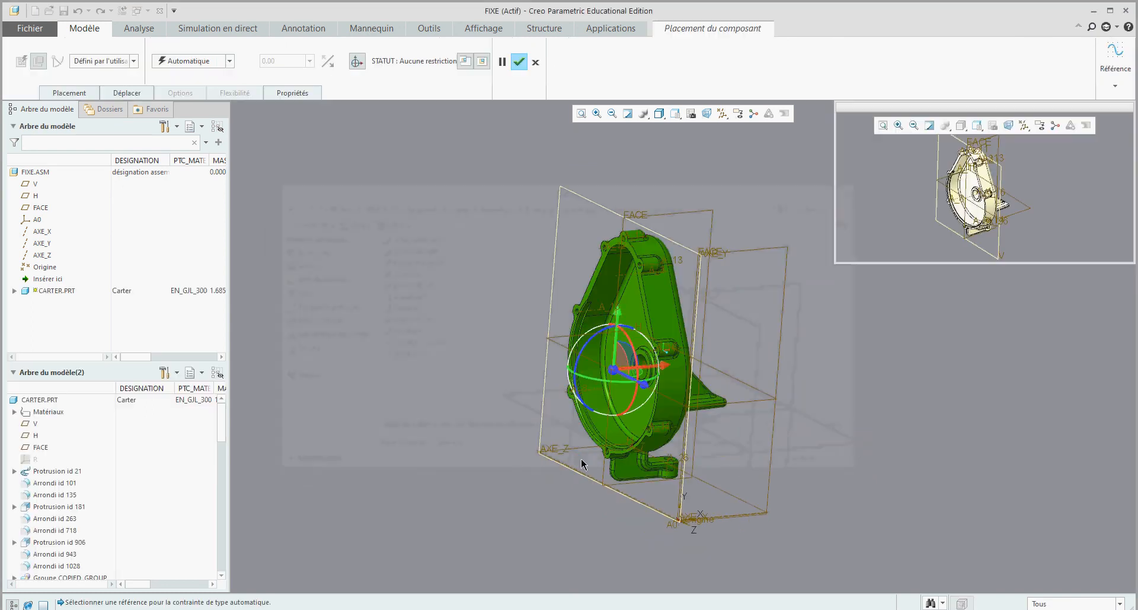
- Give CARTER a Rigide connection and make its flange face coincident with FIXE's V plane
click(134, 61)
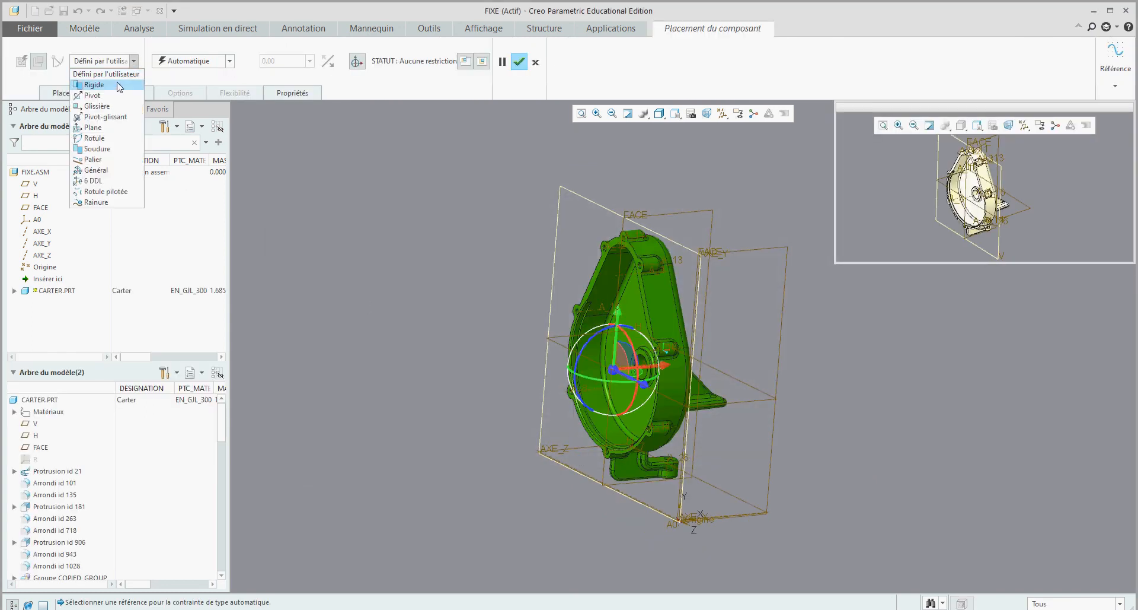
click(119, 86)
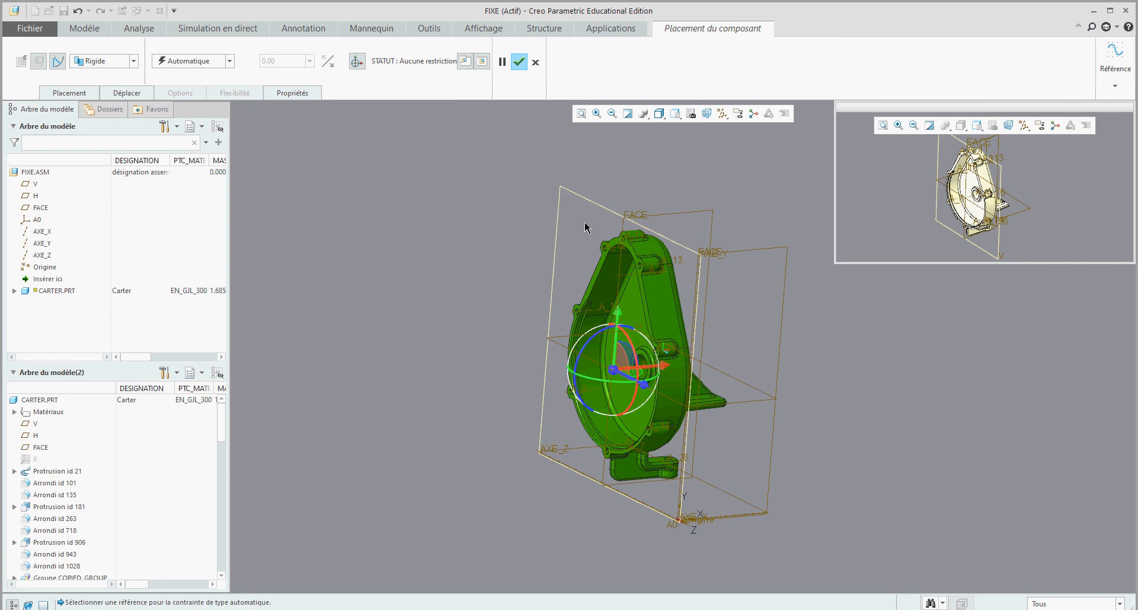
click(606, 251)
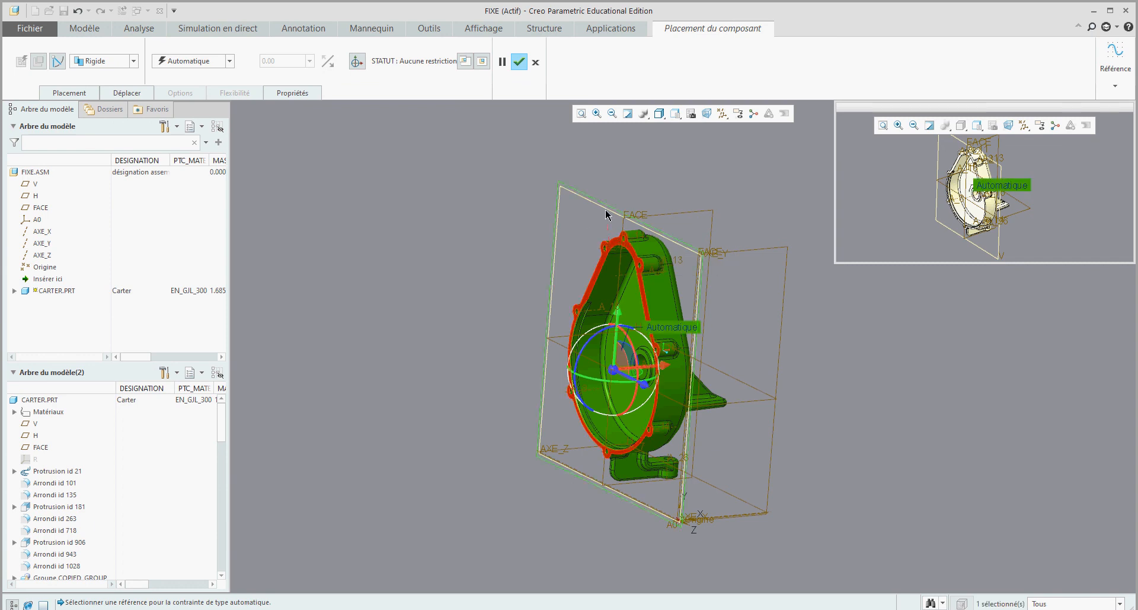
click(606, 212)
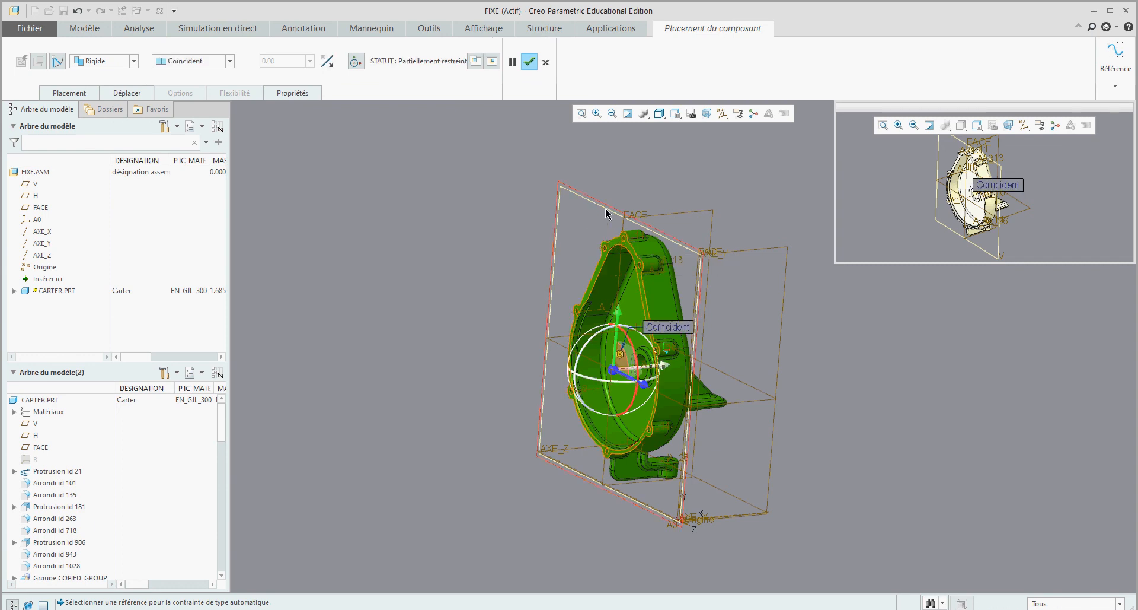
- Make CARTER's FACE and H planes coincident with FIXE's FACE and H planes, and accept the placement
click(681, 221)
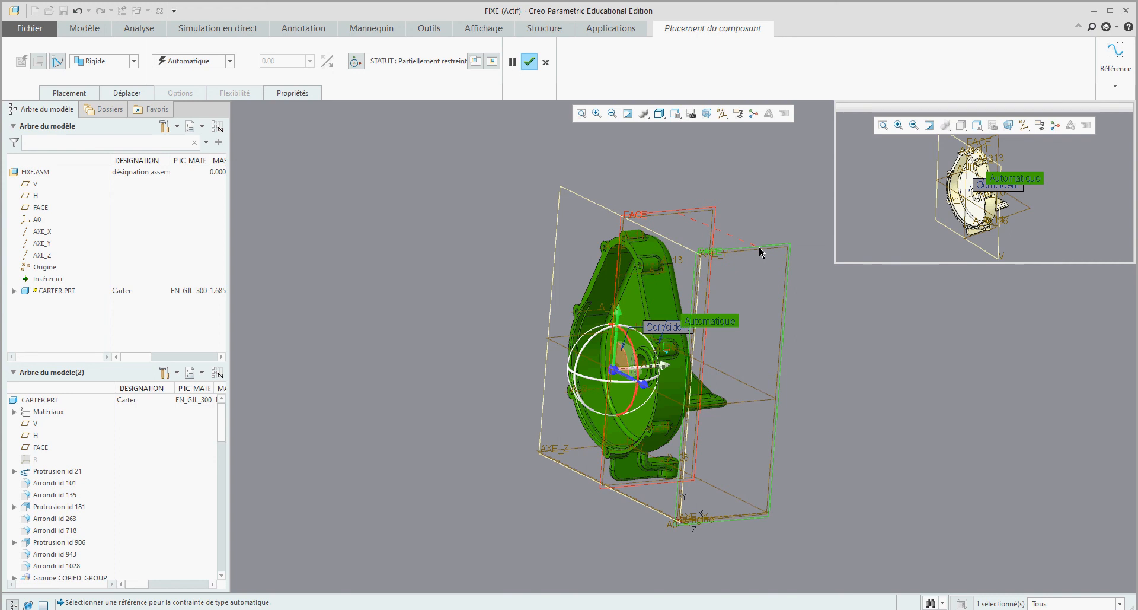
click(760, 252)
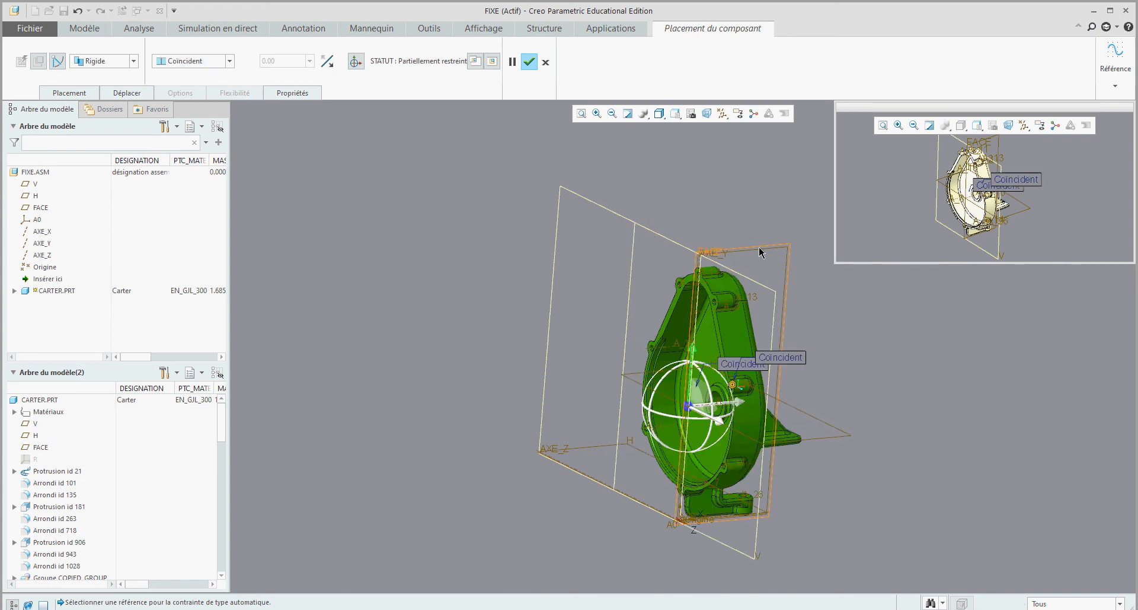
click(635, 381)
click(581, 449)
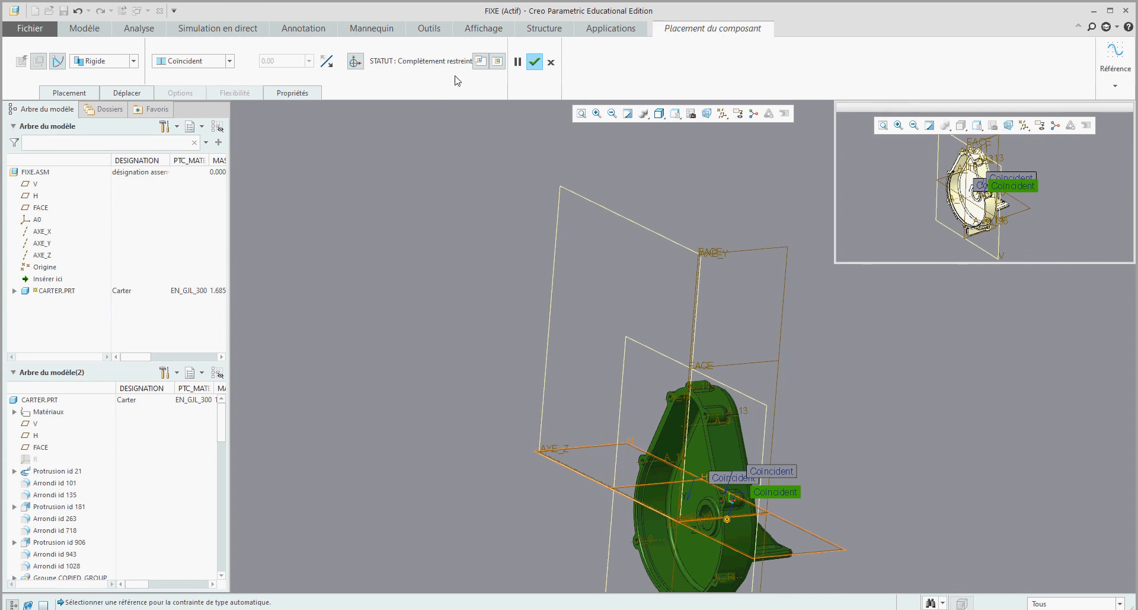
click(537, 67)
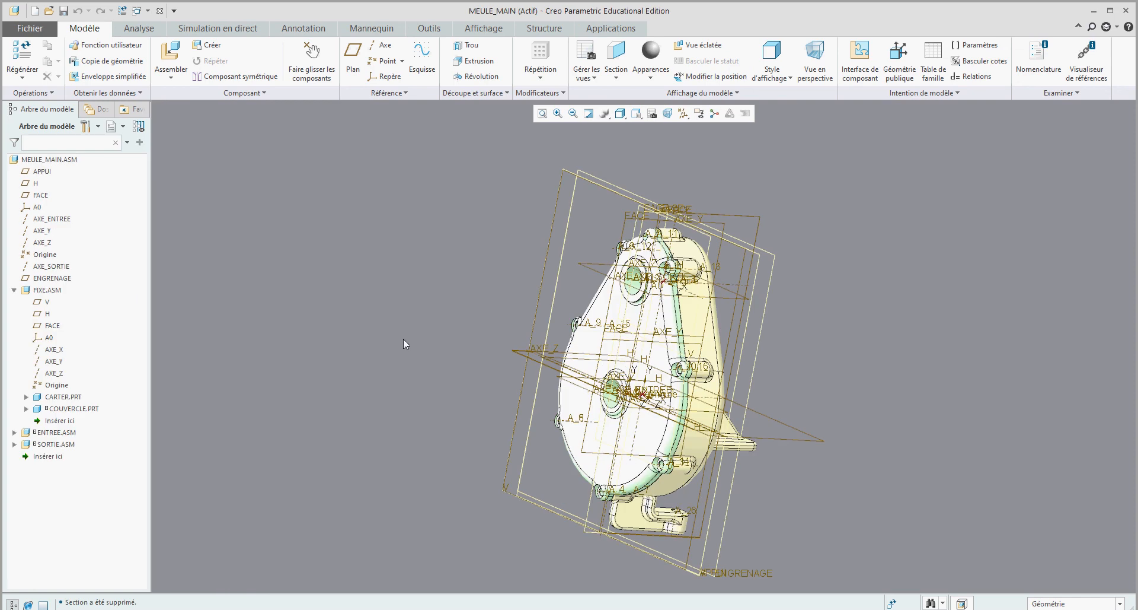
- Select the COUVERCLE.PRT component of the FIXE sub-assembly within MEULE_MAIN
click(73, 409)
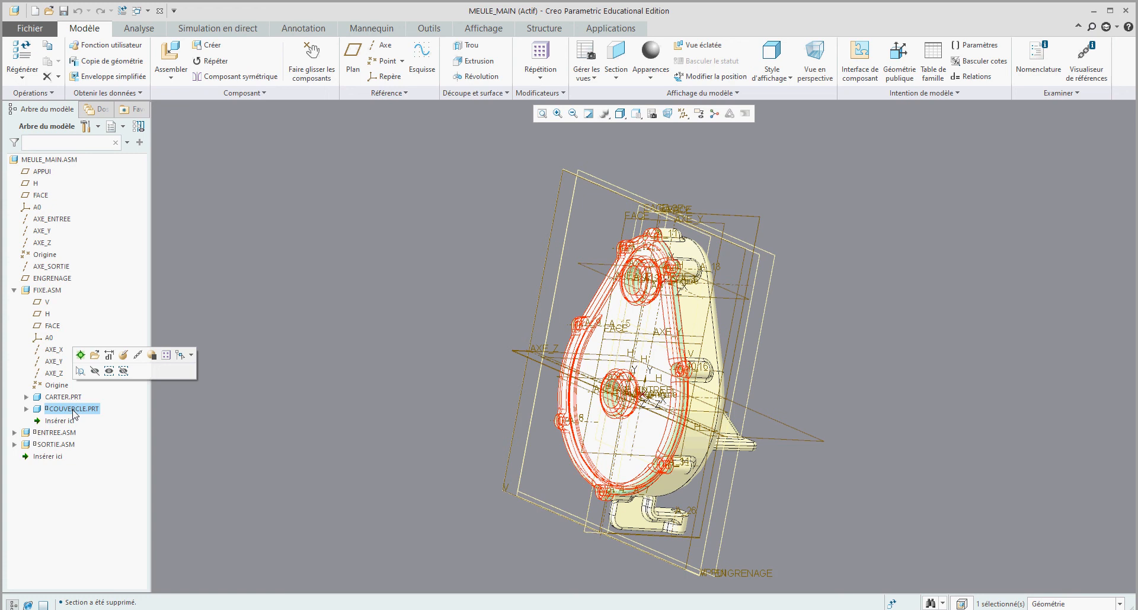